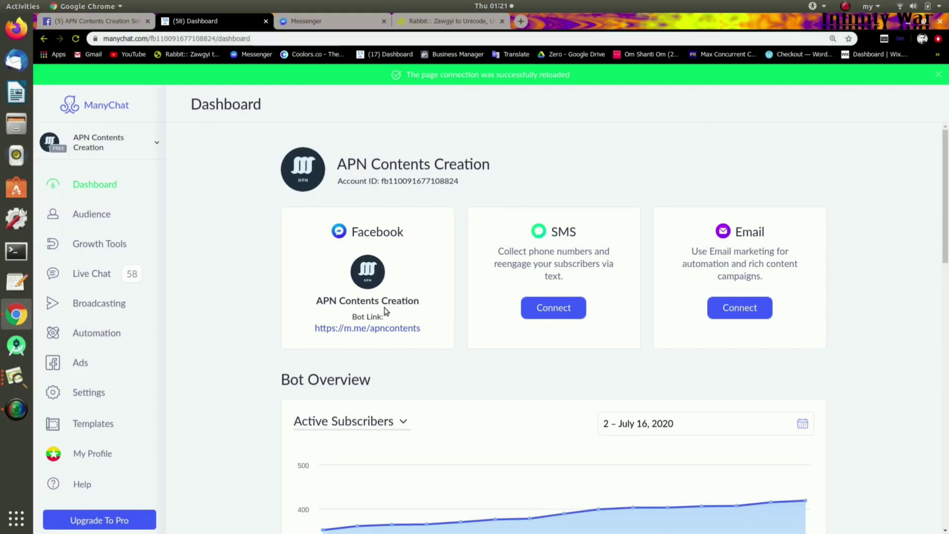
# Step: Open the automation sequences and start creating a new sequence
pyautogui.click(114, 337)
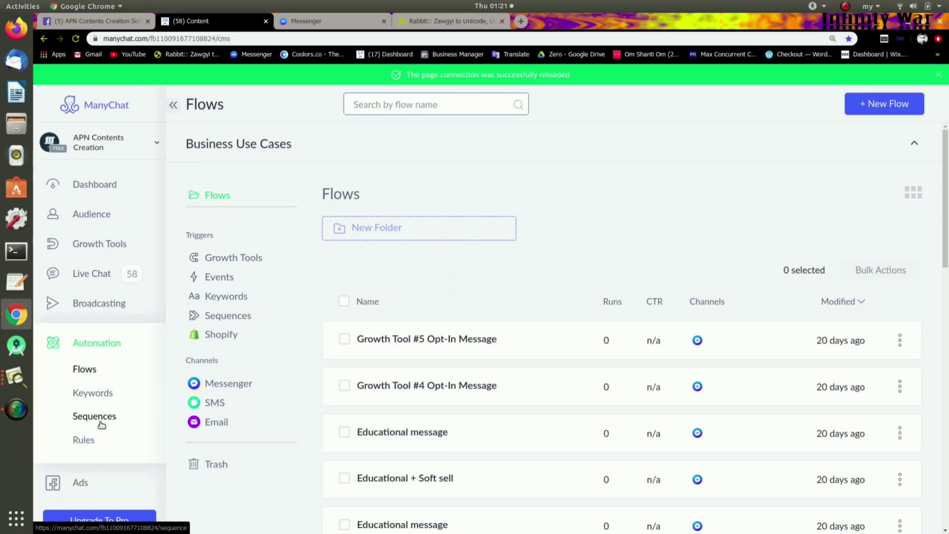
pyautogui.click(101, 422)
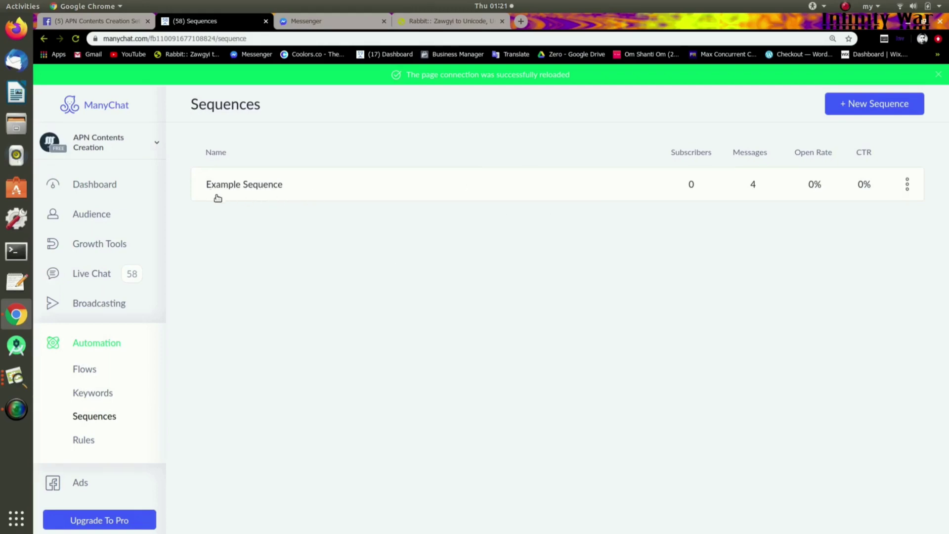
pyautogui.click(873, 105)
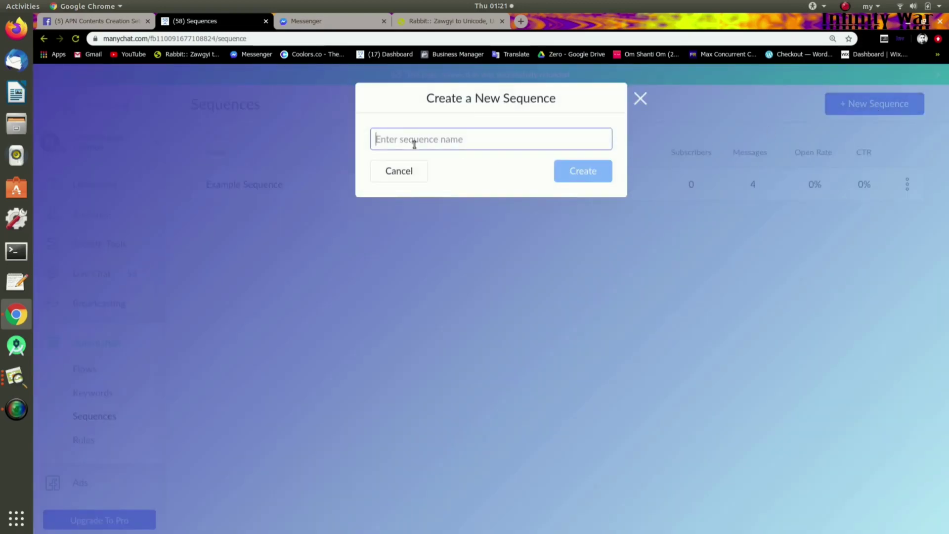
# Step: Switch to Messenger and copy the "Marketing Questions ခလုတ်နှိပ်သူများ" message from the open chat
pyautogui.click(327, 22)
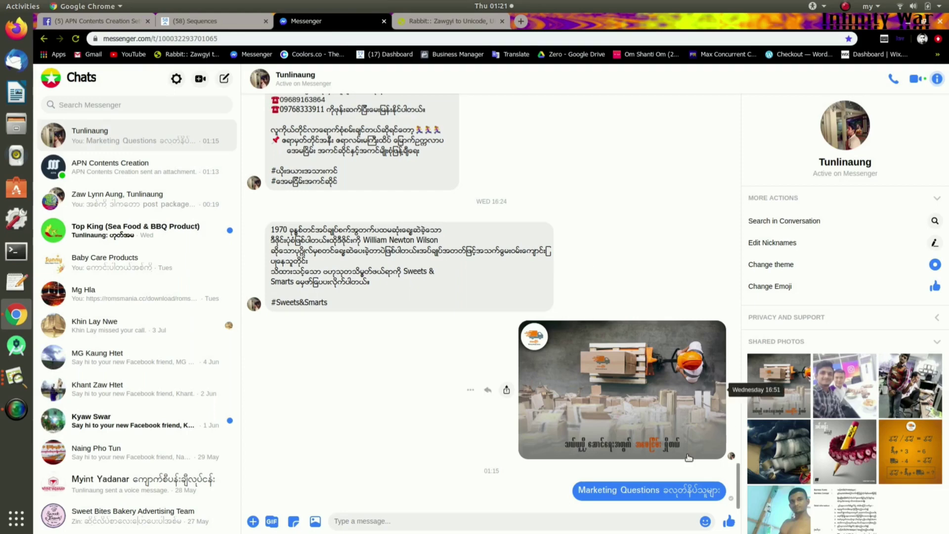
pyautogui.moveTo(577, 491); pyautogui.dragTo(724, 491)
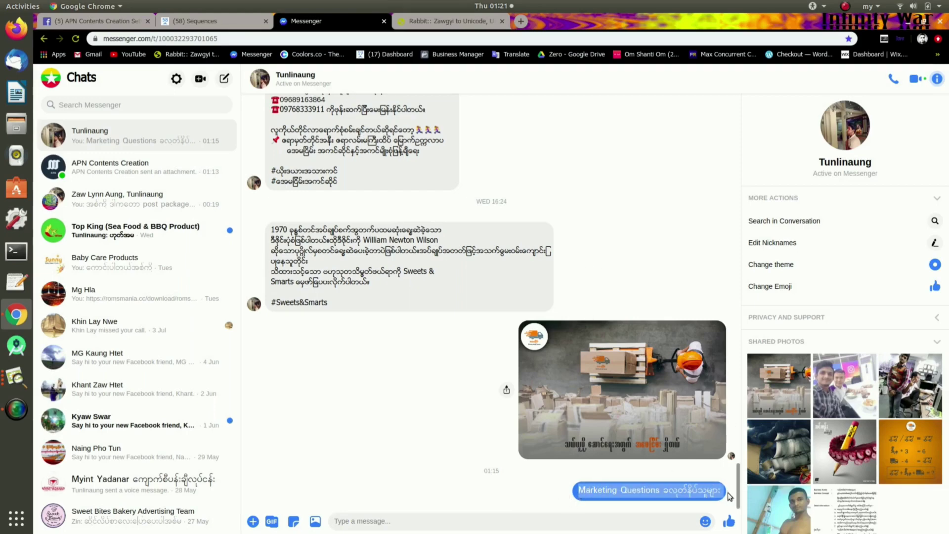
pyautogui.rightClick(693, 491)
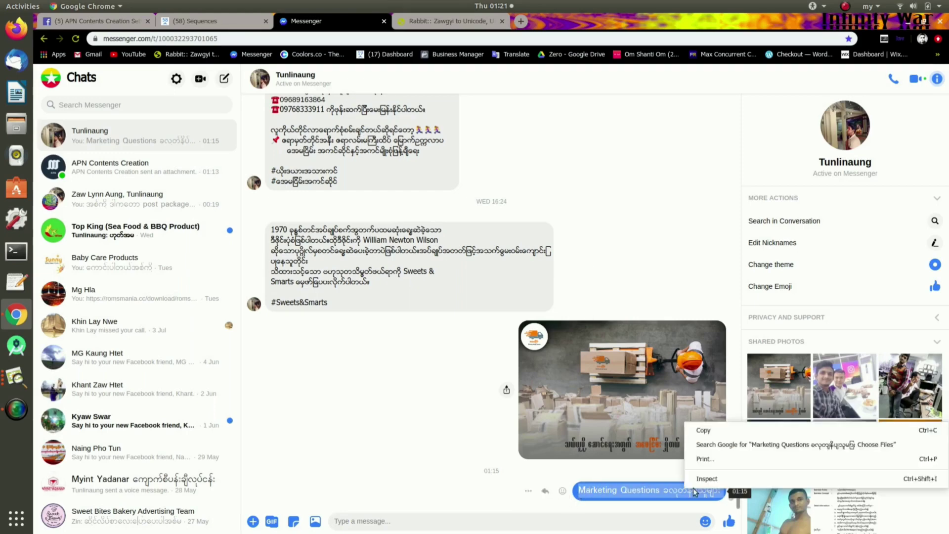
pyautogui.click(713, 431)
# Step: Return to ManyChat and create the sequence with the copied "Marketing Questions ခလုတ်နှိပ်သူများ" text as its name
pyautogui.click(228, 24)
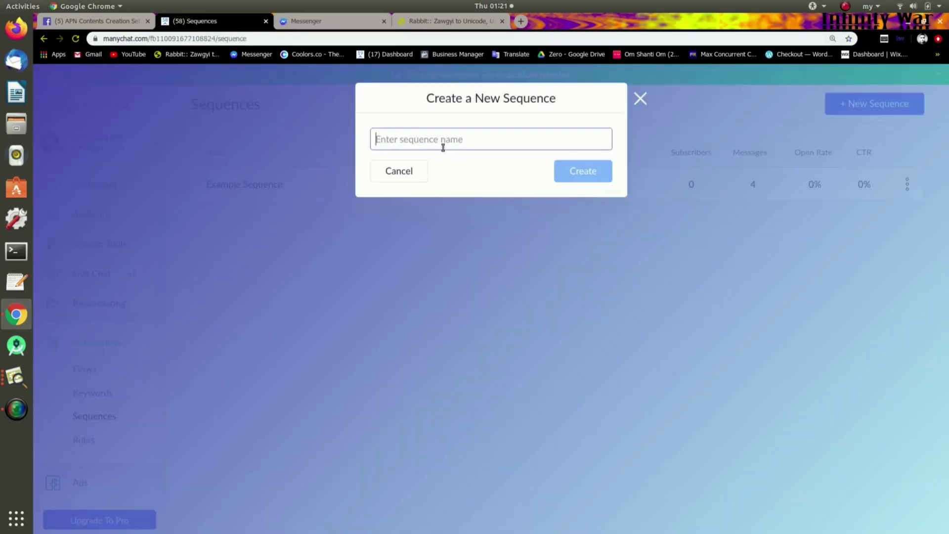
pyautogui.rightClick(437, 138)
pyautogui.click(445, 204)
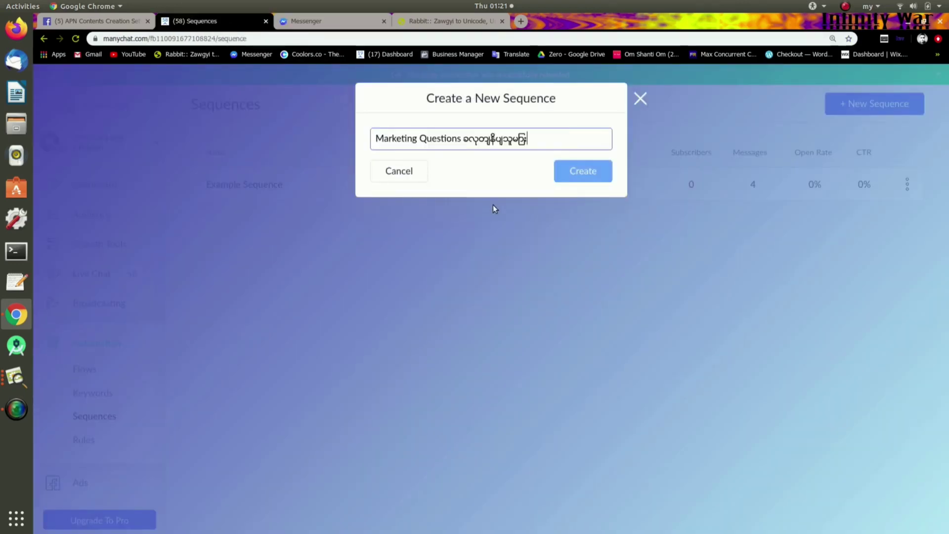
pyautogui.click(582, 182)
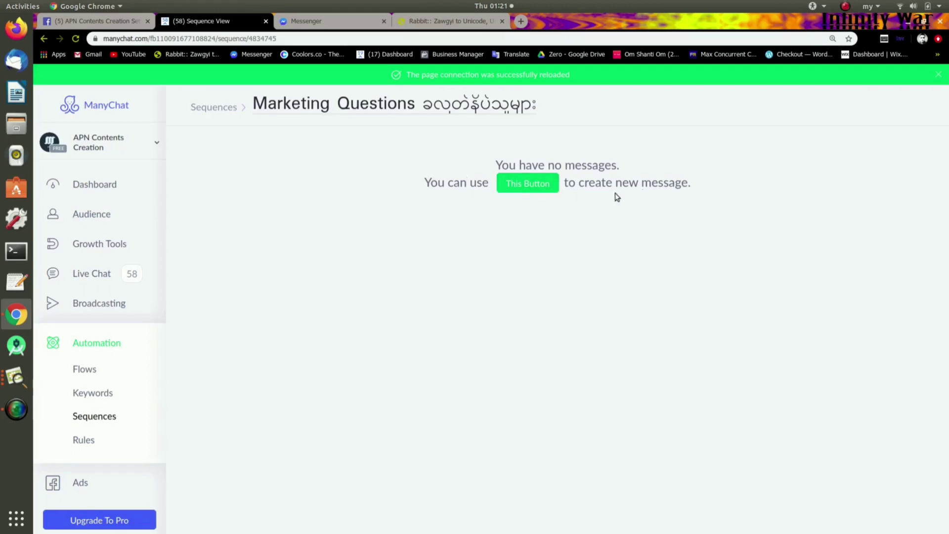
# Step: Add a first message to the sequence and open its schedule settings
pyautogui.click(528, 186)
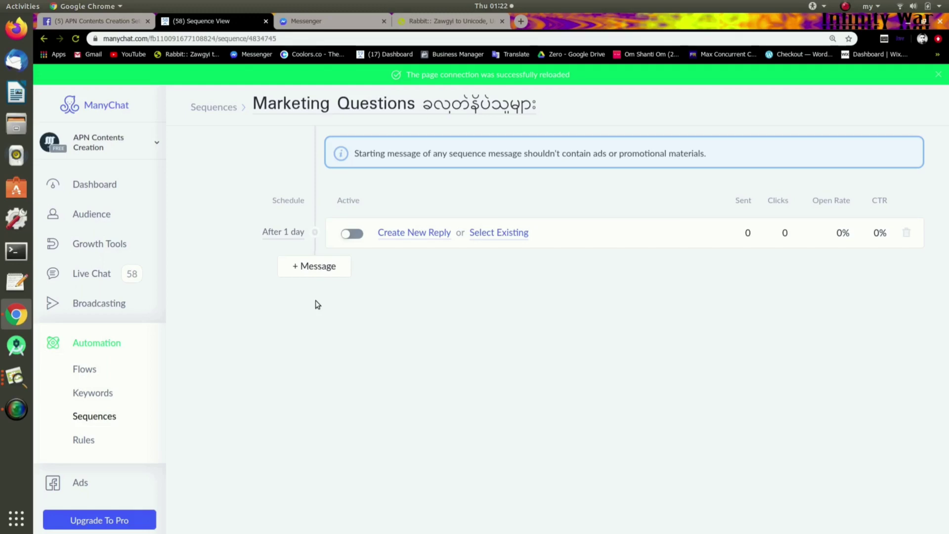
pyautogui.click(282, 235)
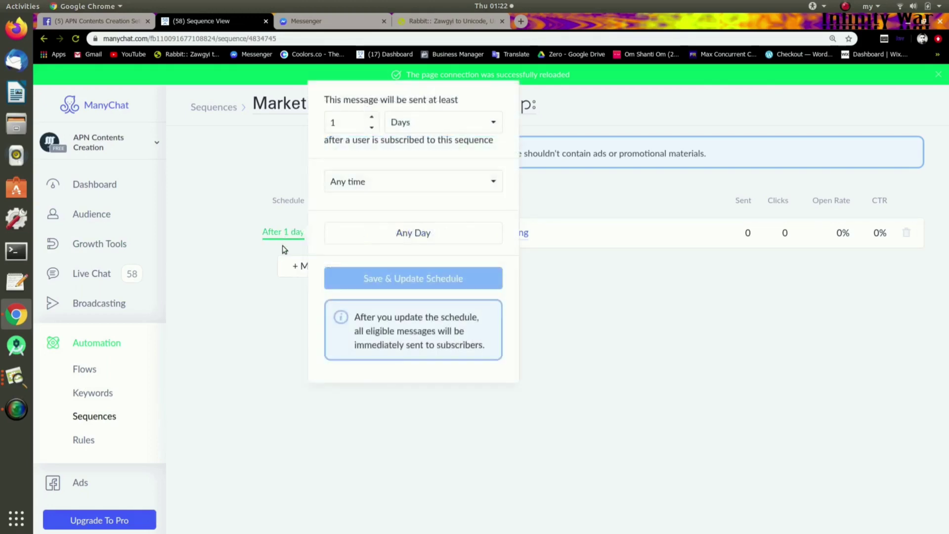
# Step: Try delay amounts of 0 and 1 and the Immediately, Minutes and Hours units, ending on 1 day
pyautogui.click(372, 127)
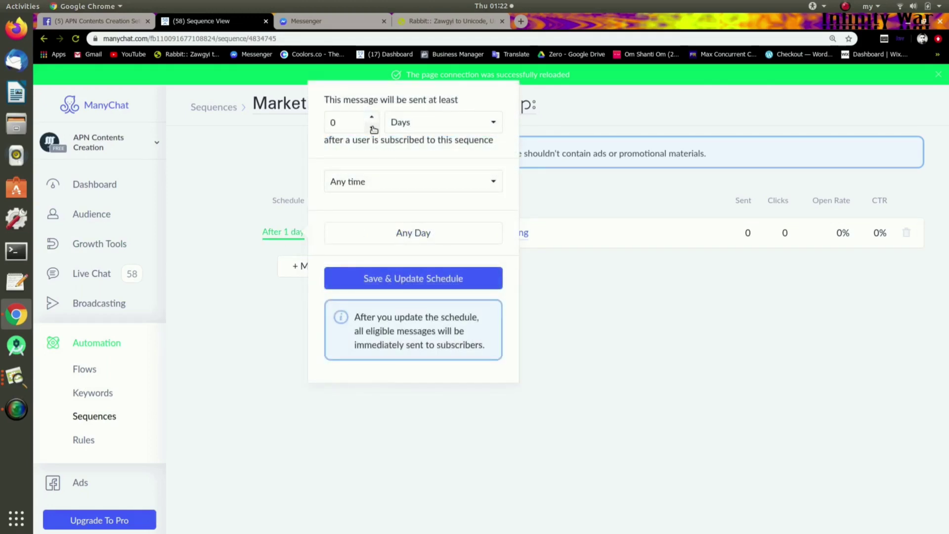
pyautogui.click(371, 117)
pyautogui.click(371, 127)
pyautogui.click(374, 117)
pyautogui.click(467, 128)
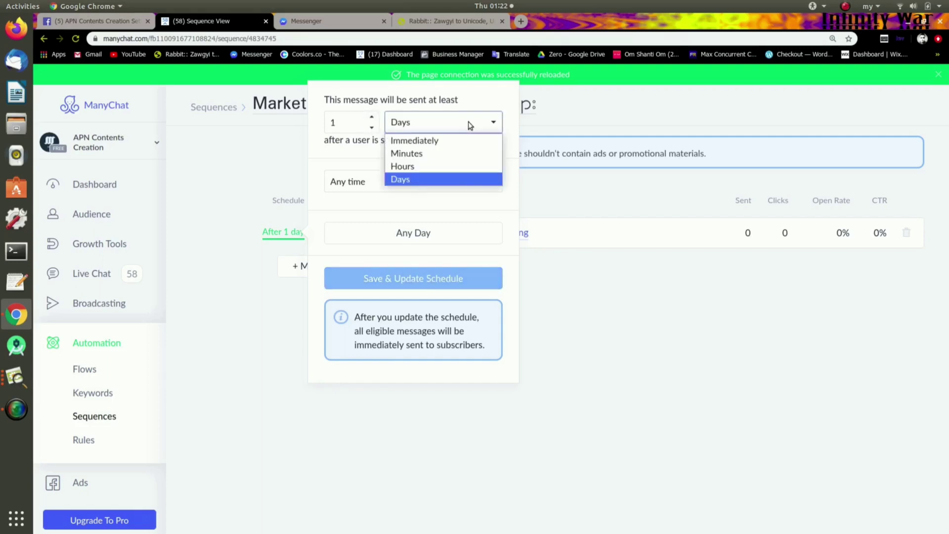
pyautogui.click(452, 141)
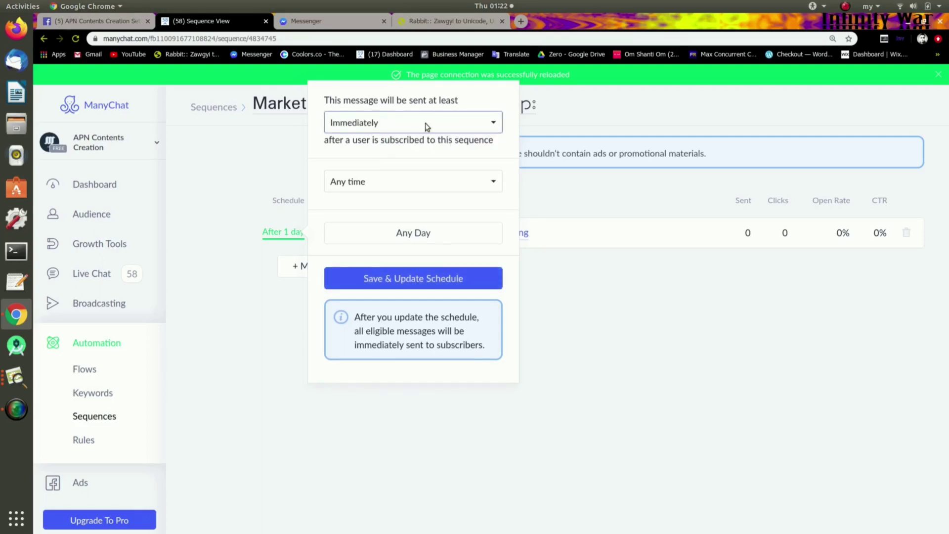
pyautogui.click(434, 128)
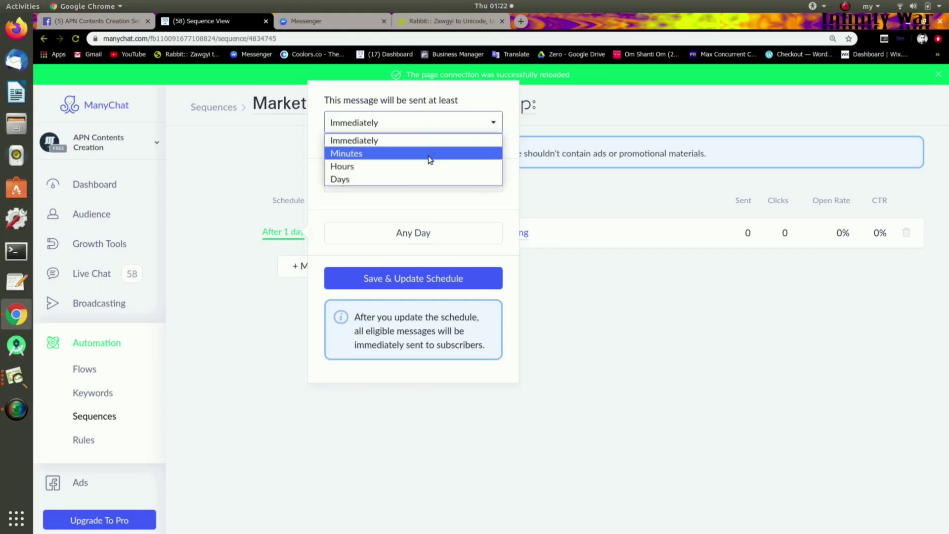
pyautogui.click(430, 158)
pyautogui.click(437, 128)
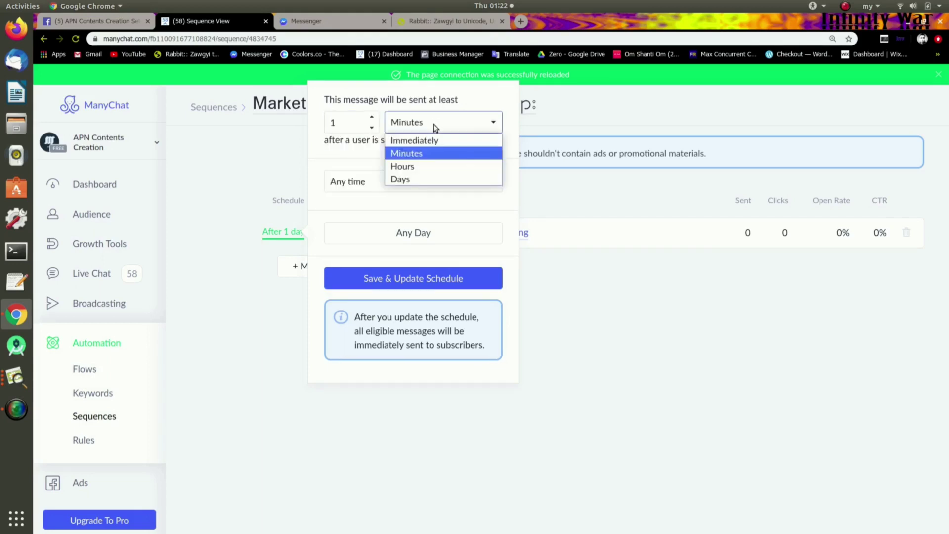
pyautogui.click(429, 167)
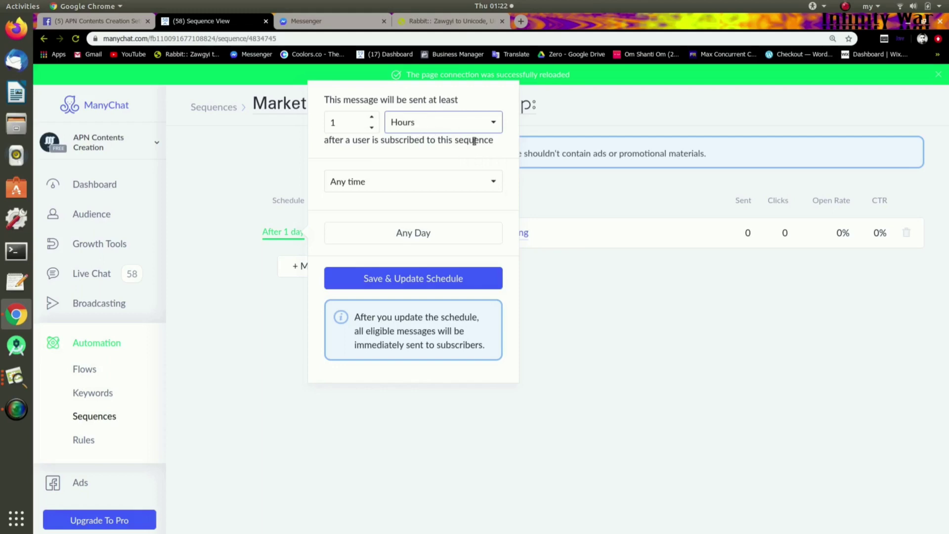
pyautogui.click(416, 125)
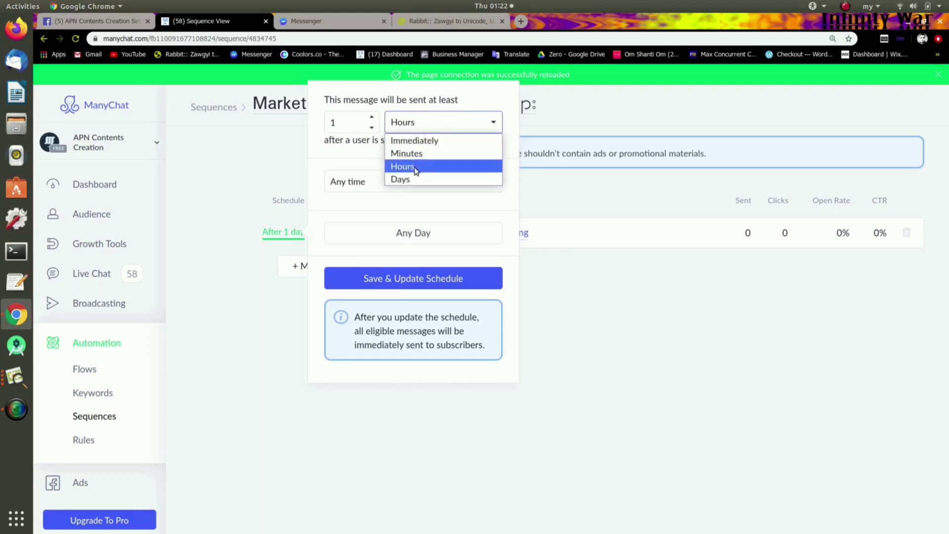
pyautogui.click(416, 179)
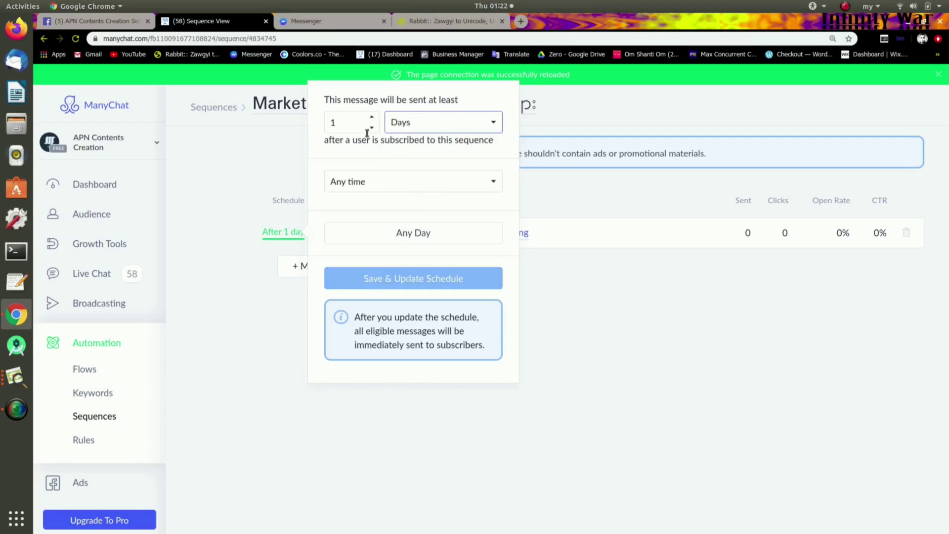
# Step: Examine the sending-time and weekday options of the message schedule, keep Any time and Any Day, and close the settings
pyautogui.click(445, 188)
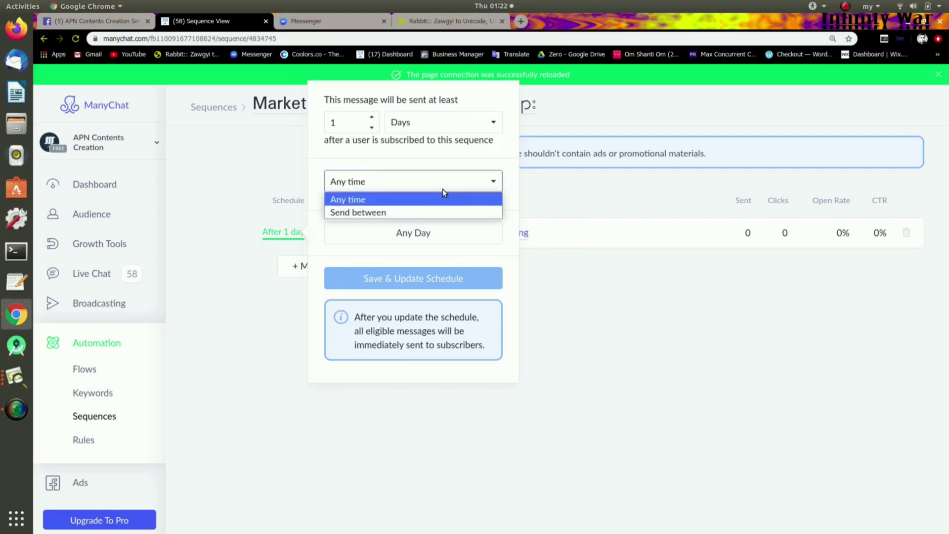
pyautogui.click(399, 198)
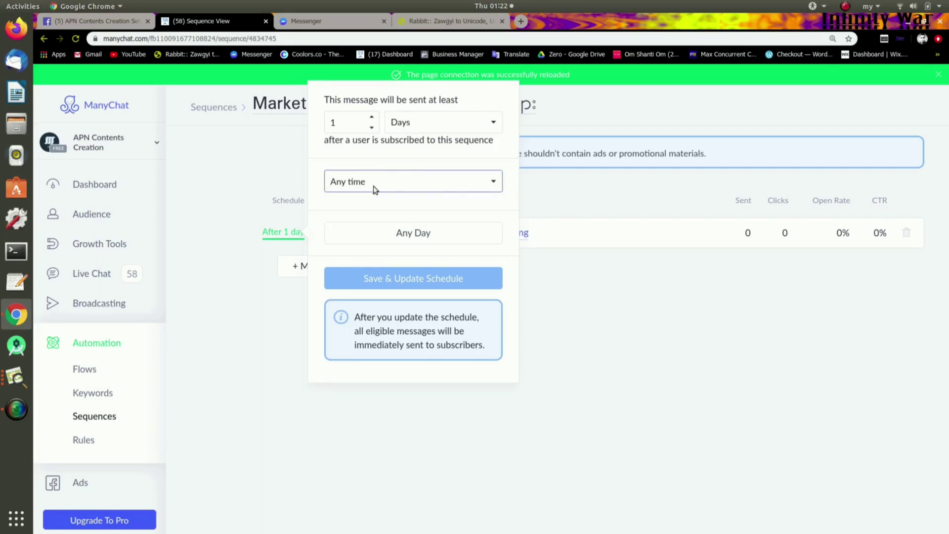
pyautogui.click(437, 235)
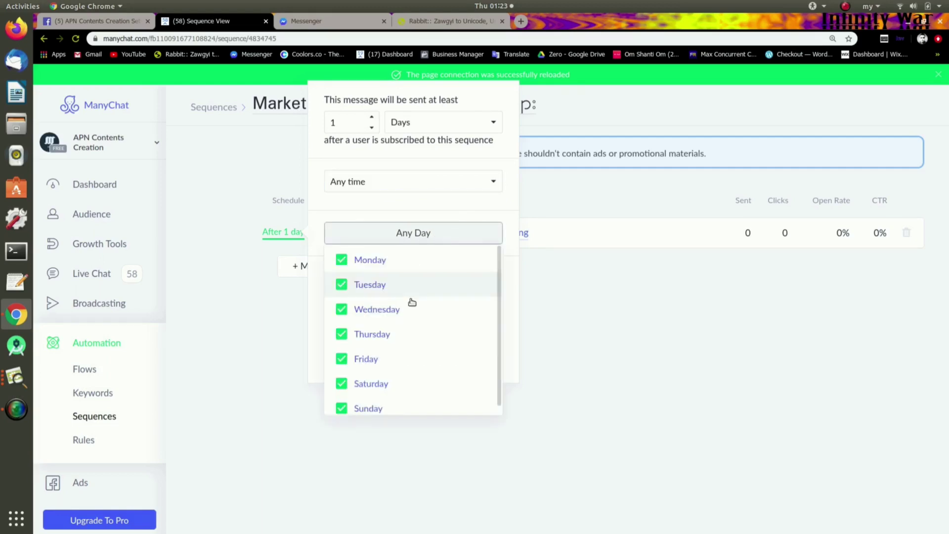
pyautogui.scroll(-1, 413, 305)
pyautogui.scroll(1, 413, 305)
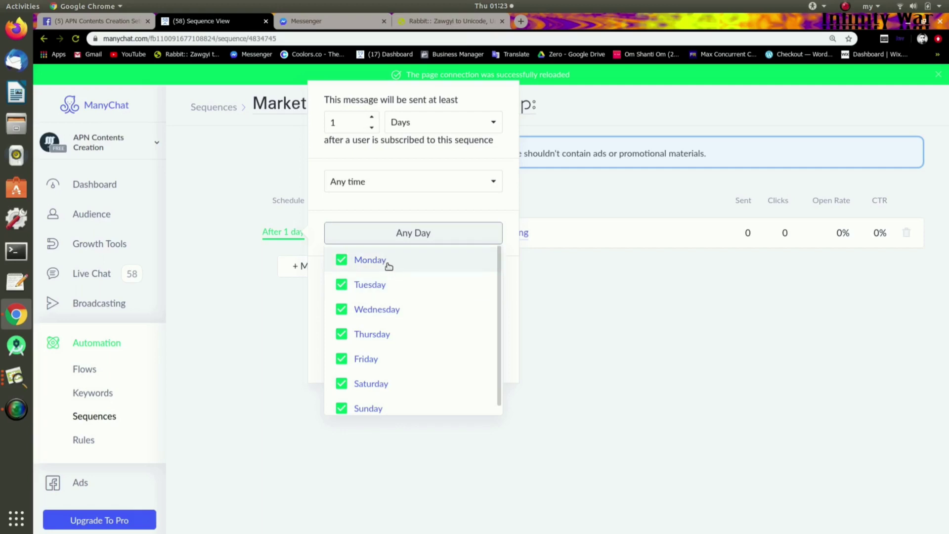
pyautogui.scroll(-1, 374, 285)
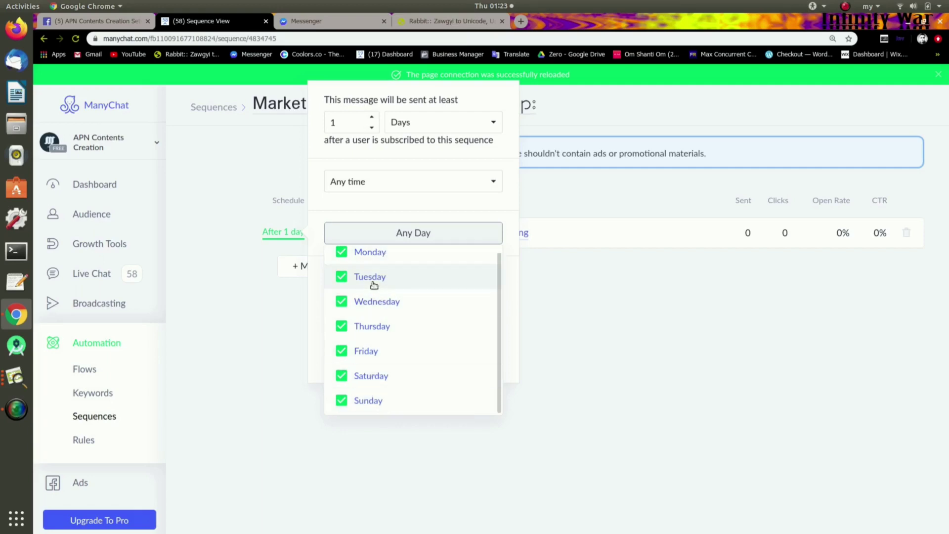
pyautogui.click(474, 217)
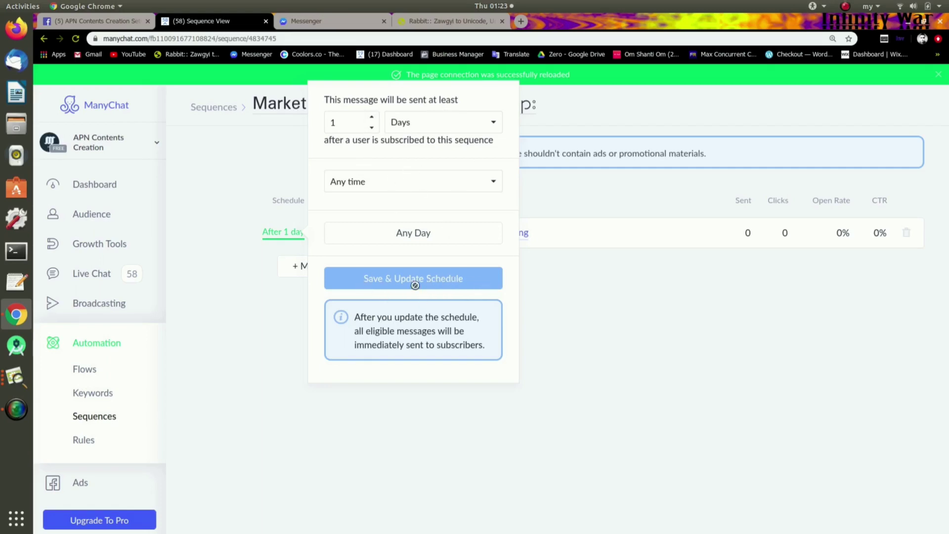
pyautogui.click(544, 324)
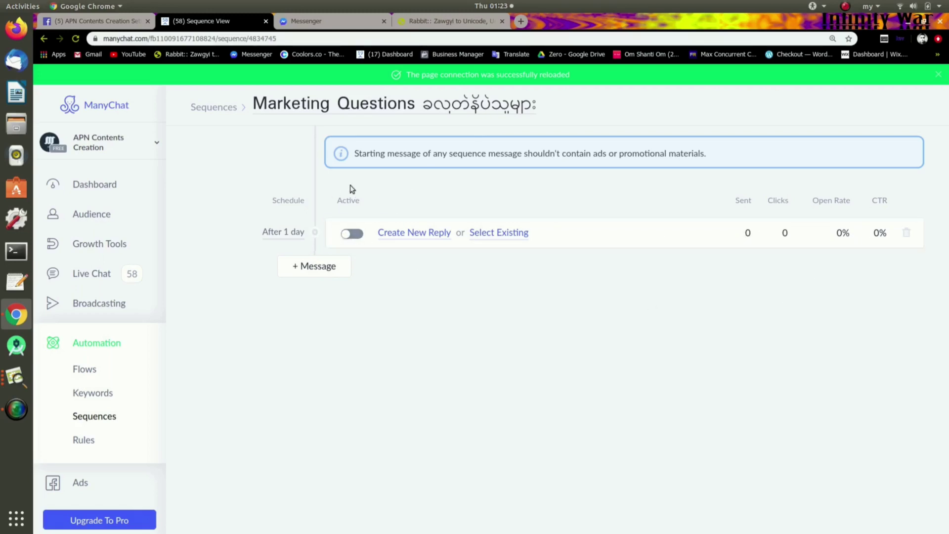
# Step: Create a new reply for the sequence message and paste the copied Competitive Advantages article into its text block
pyautogui.click(425, 236)
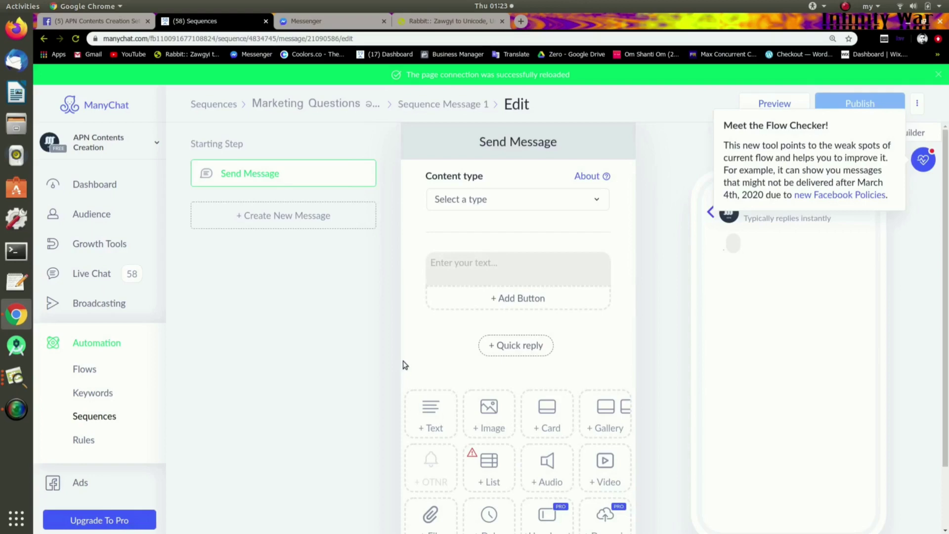
pyautogui.click(572, 259)
pyautogui.click(486, 265)
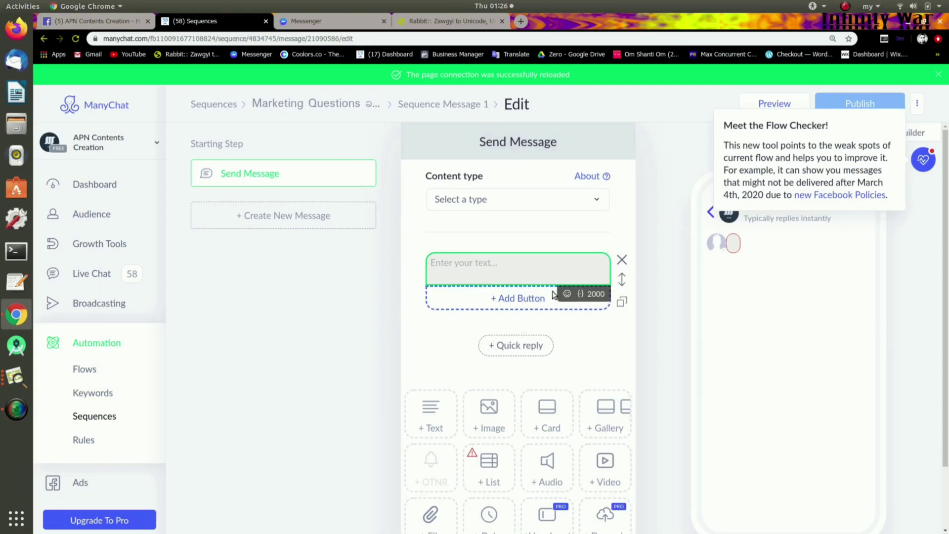
pyautogui.hotkey('ctrl', 'v')
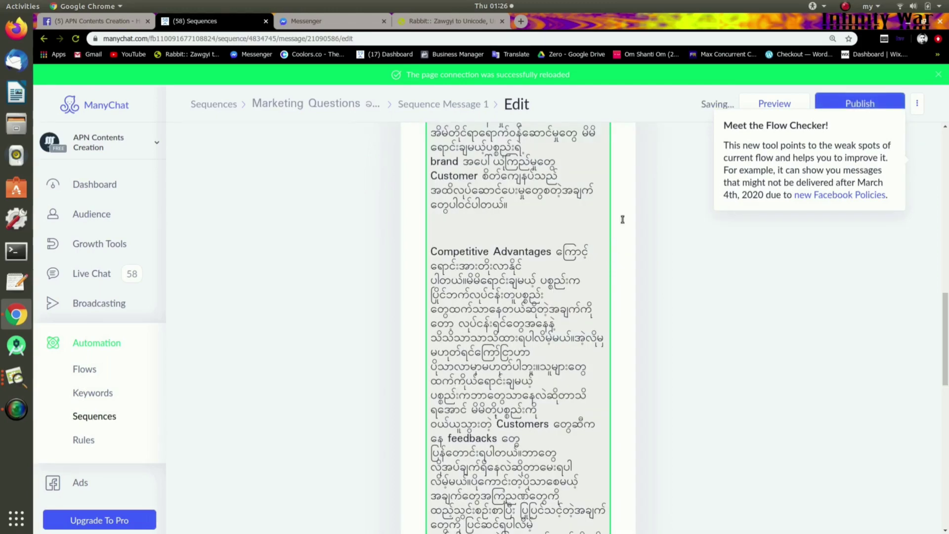
# Step: Cut the closing section of the pasted article, from the paragraph beginning "Competitive Advantages ကြောင့်" to the end, out of the text block
pyautogui.scroll(5, 657, 269)
pyautogui.scroll(5, 637, 262)
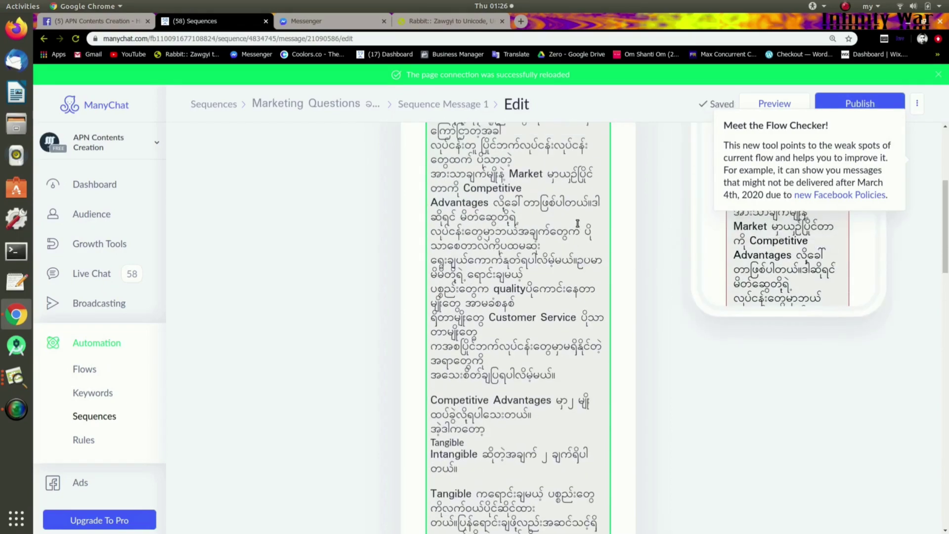
pyautogui.scroll(6, 590, 220)
pyautogui.scroll(-11, 593, 224)
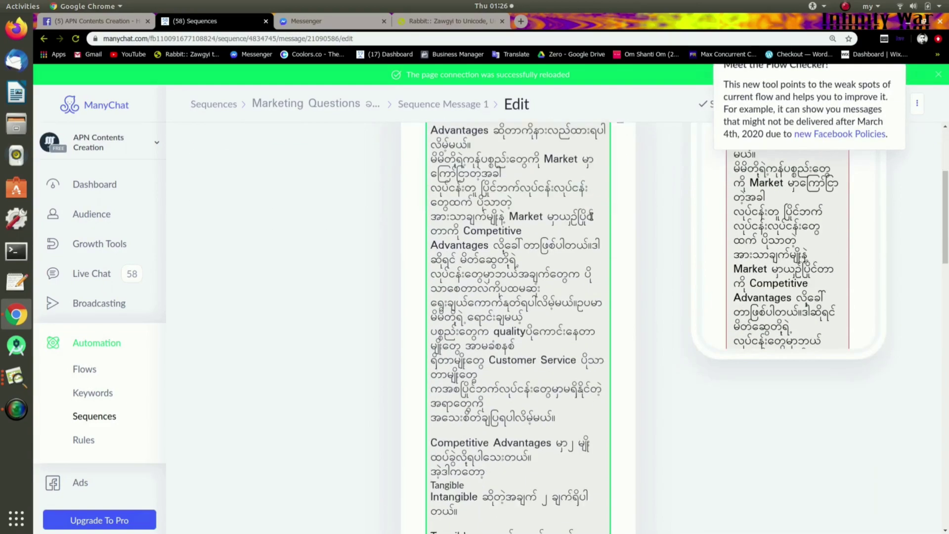
pyautogui.scroll(-12, 594, 226)
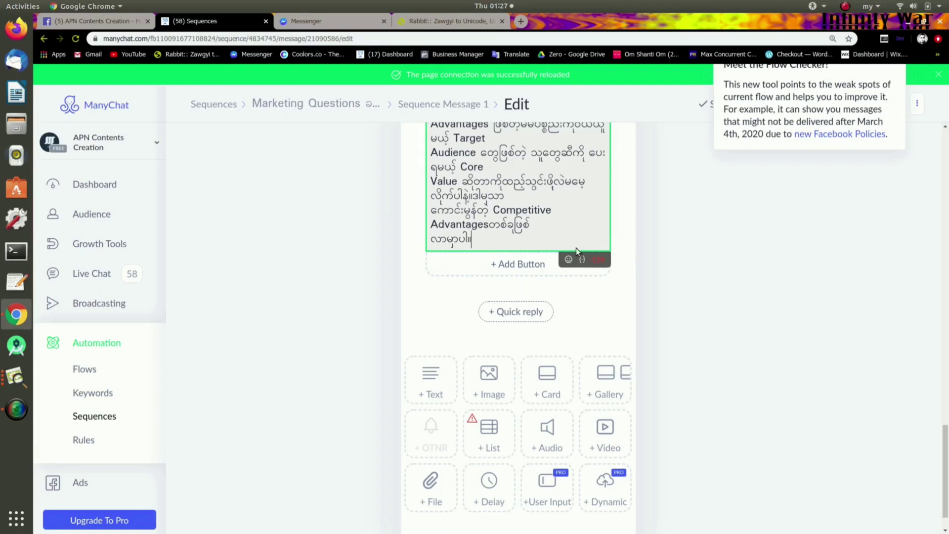
pyautogui.scroll(3, 511, 247)
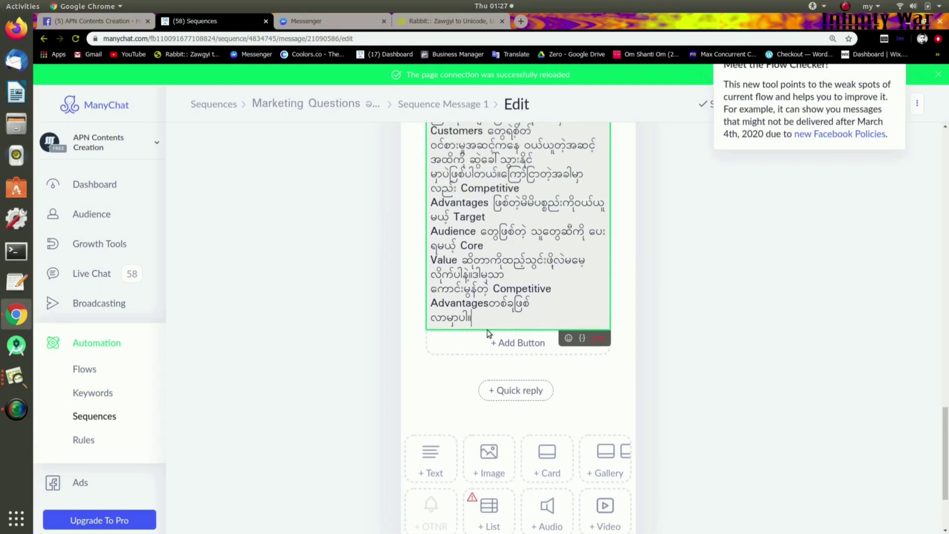
pyautogui.moveTo(478, 317); pyautogui.dragTo(424, 303)
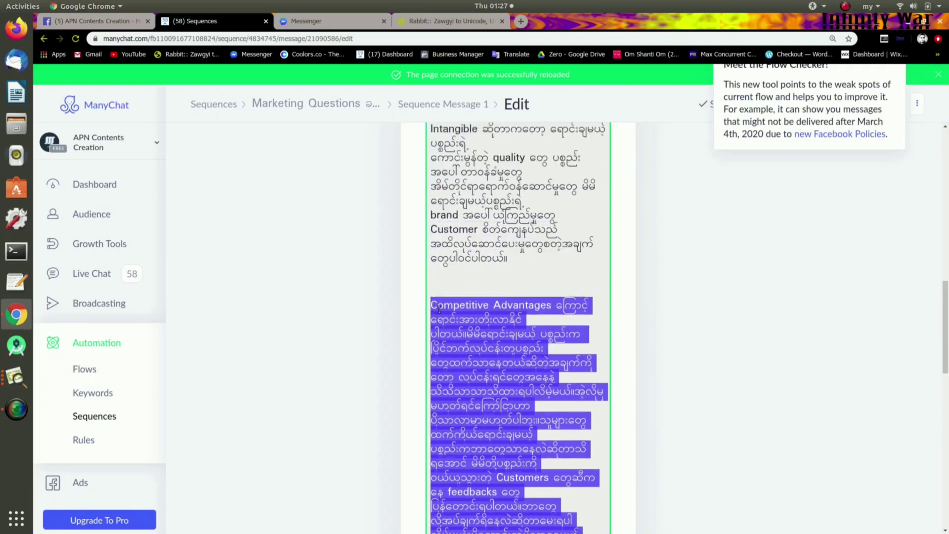
pyautogui.rightClick(439, 310)
pyautogui.click(474, 321)
pyautogui.scroll(-3, 482, 339)
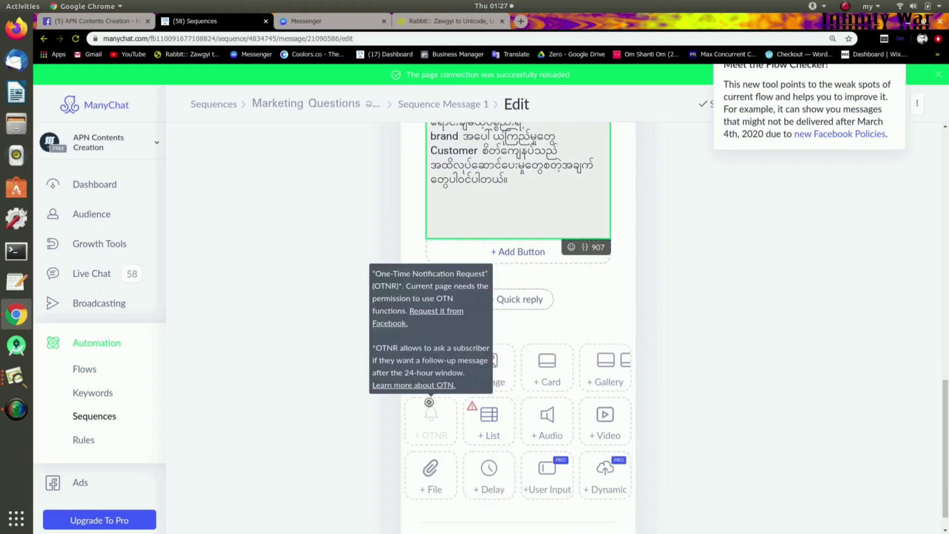
# Step: Add a second text block below the article text and paste the cut closing section of the article into it
pyautogui.click(430, 368)
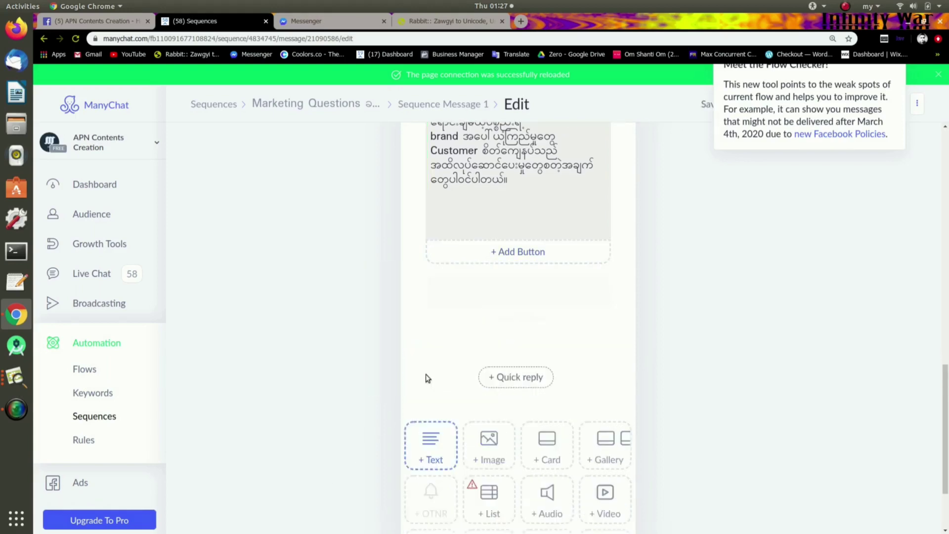
pyautogui.click(474, 296)
pyautogui.rightClick(473, 298)
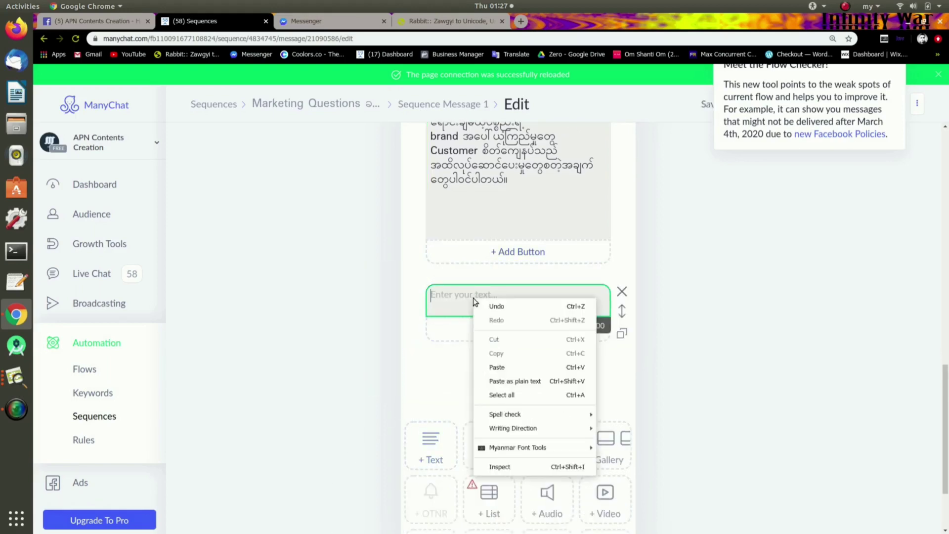
pyautogui.click(520, 367)
pyautogui.scroll(3, 543, 409)
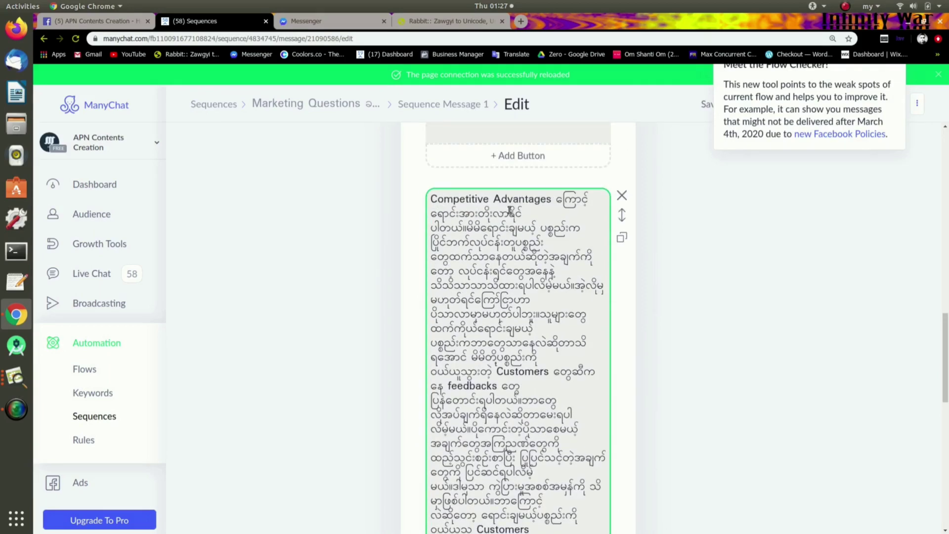
pyautogui.scroll(-2, 529, 346)
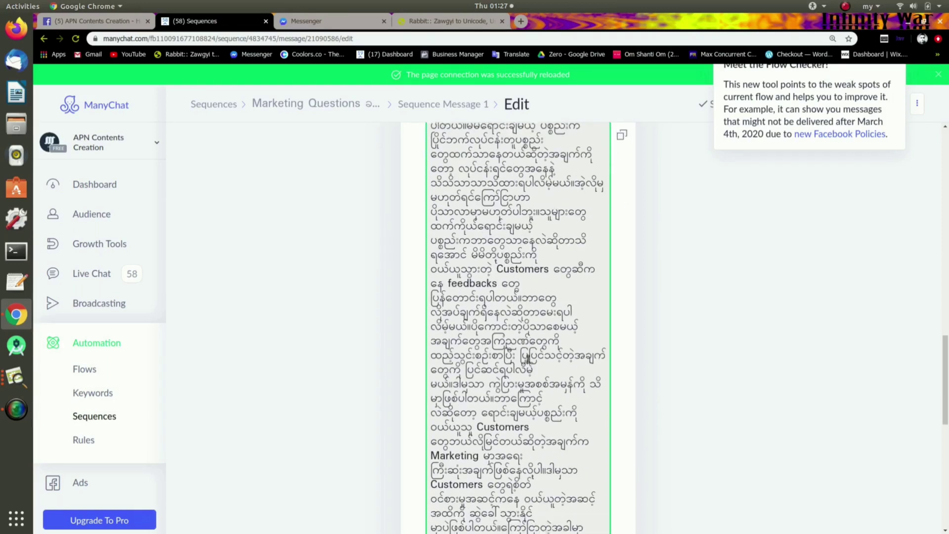
# Step: Add an image block below the second text block and upload the recent Competitive Advantages woodpecker picture to it
pyautogui.scroll(-8, 528, 358)
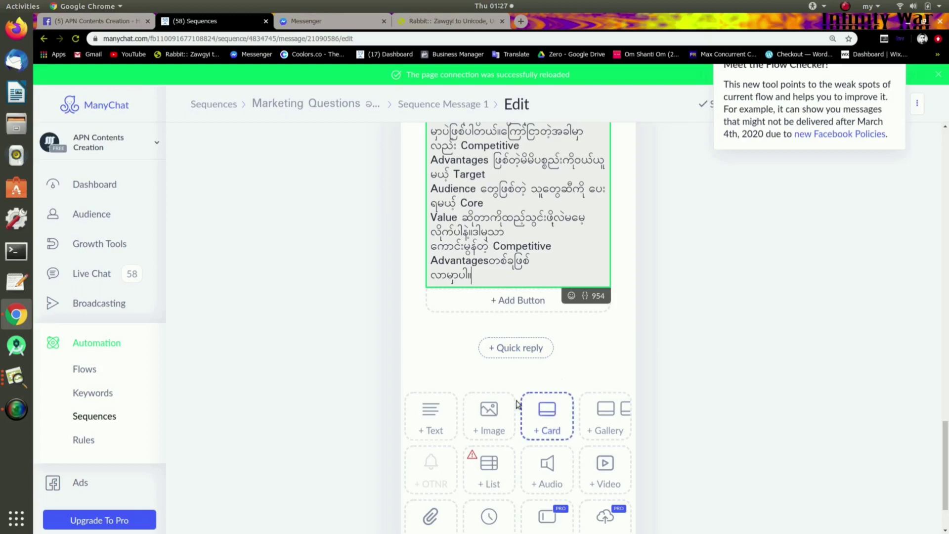
pyautogui.click(493, 423)
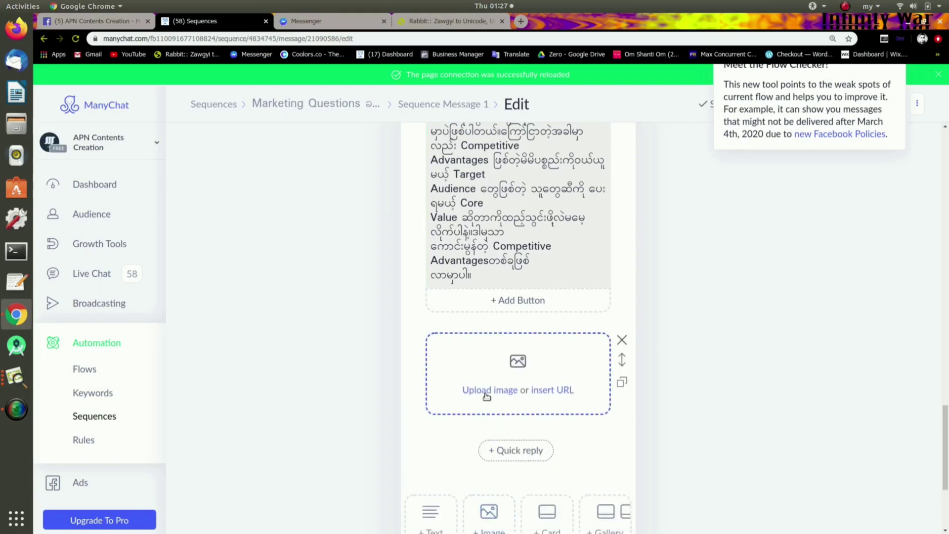
pyautogui.click(482, 391)
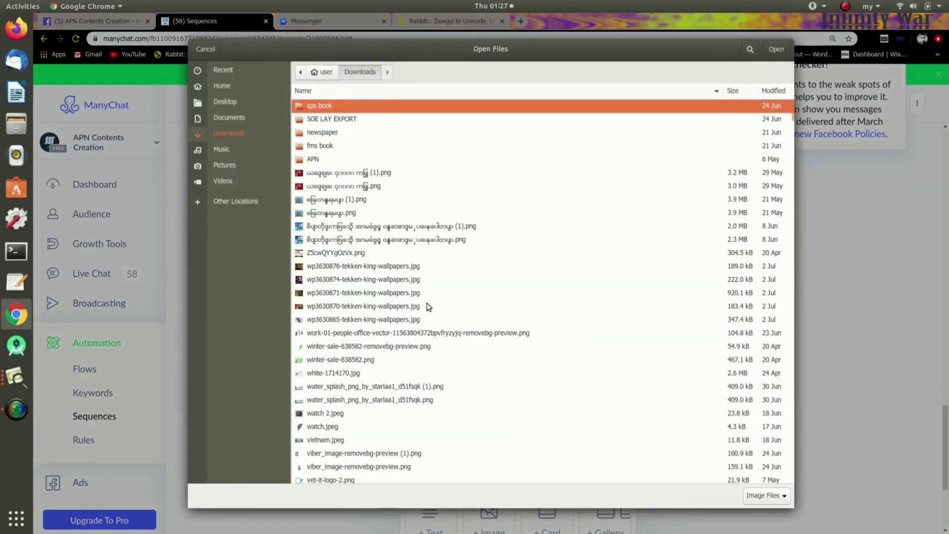
pyautogui.click(236, 69)
pyautogui.click(402, 83)
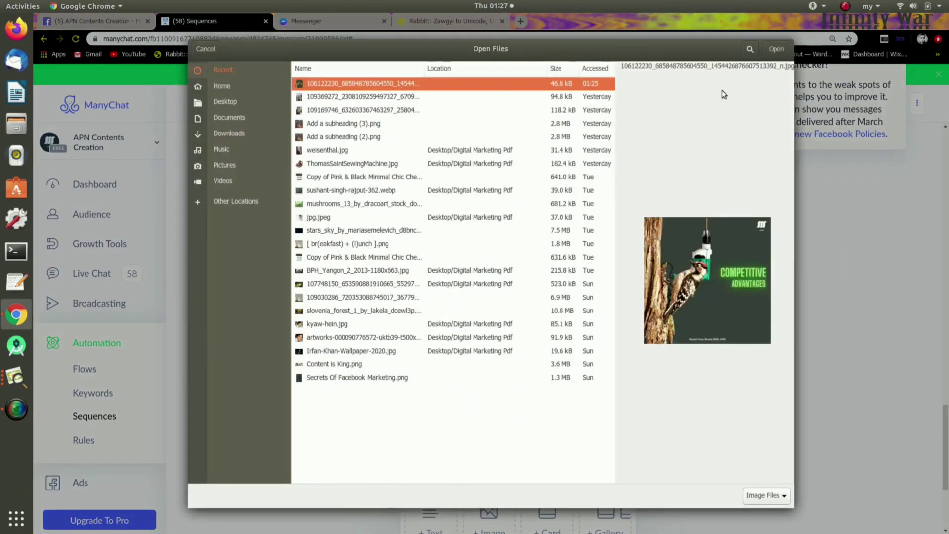
pyautogui.click(776, 50)
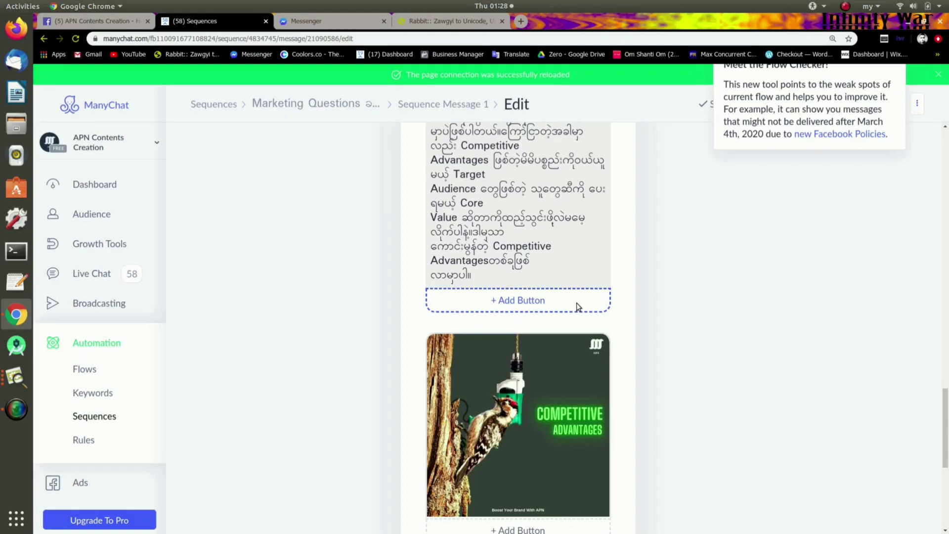
# Step: Review the end of the sequence message and publish it
pyautogui.scroll(-1, 541, 272)
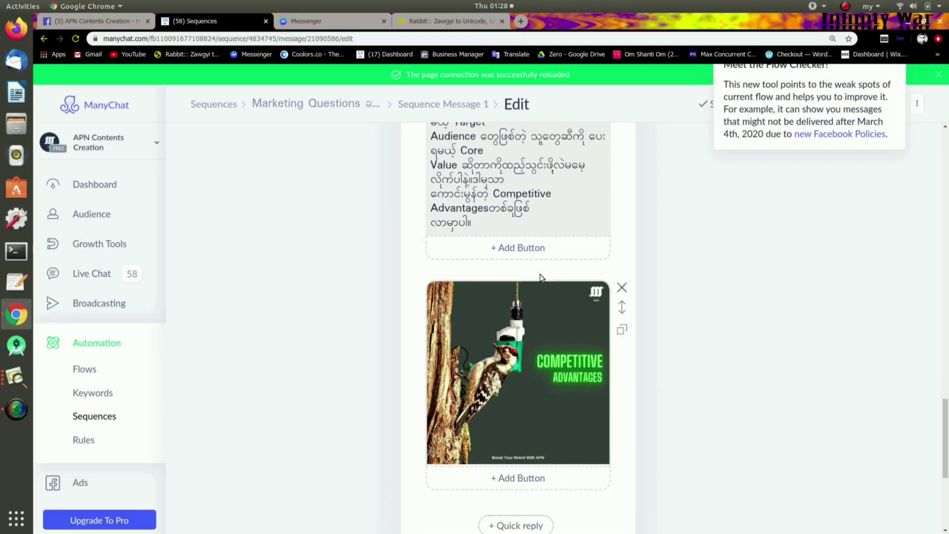
pyautogui.scroll(-3, 541, 277)
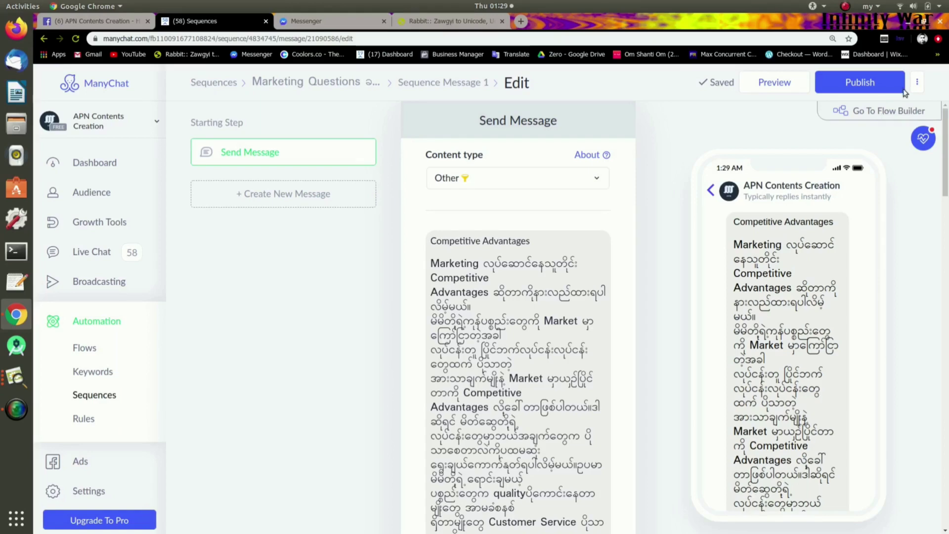
pyautogui.click(845, 82)
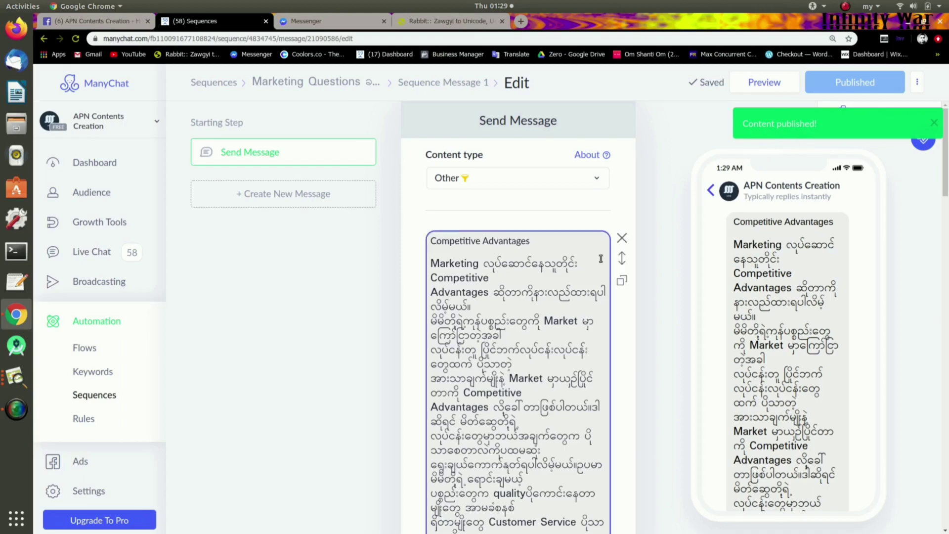
# Step: Examine the content type options, keep Other, and review the message's text blocks and image
pyautogui.scroll(-2, 618, 262)
pyautogui.scroll(2, 476, 213)
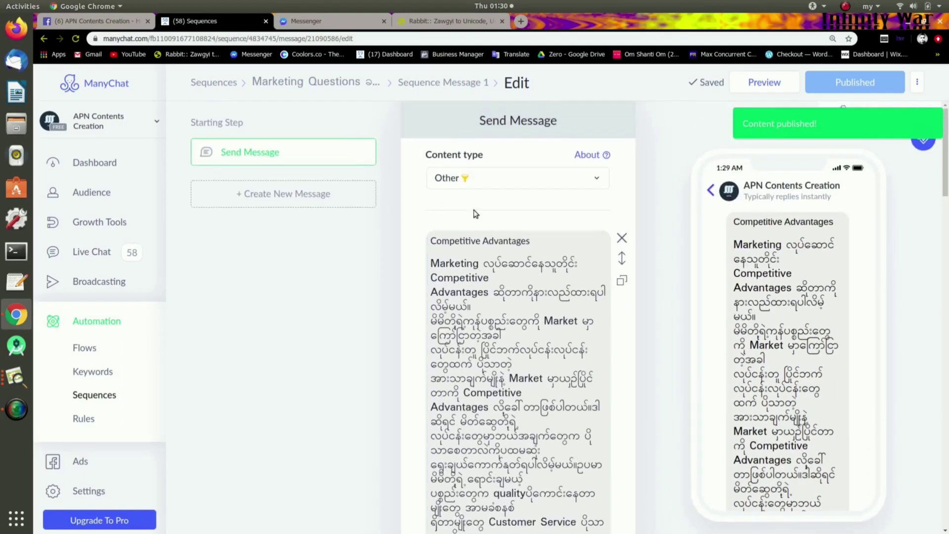
pyautogui.click(568, 177)
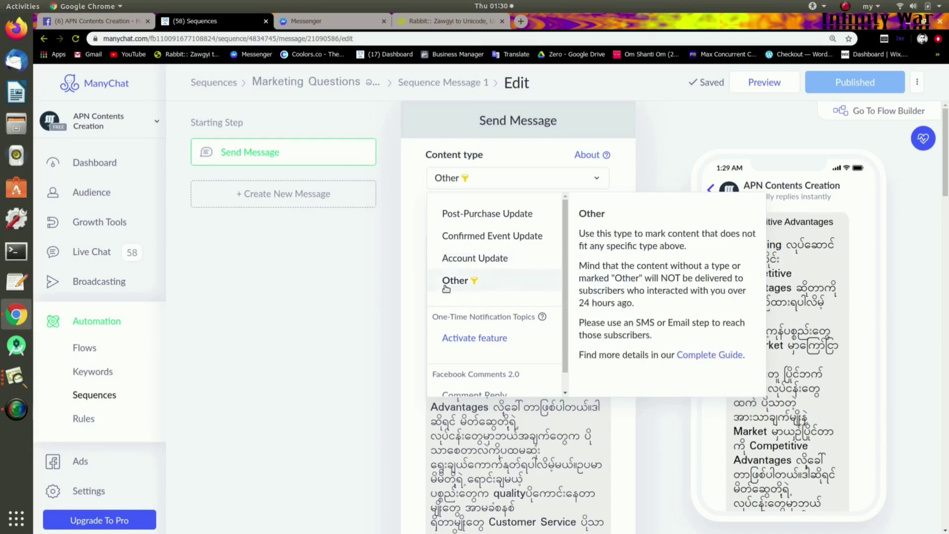
pyautogui.click(390, 249)
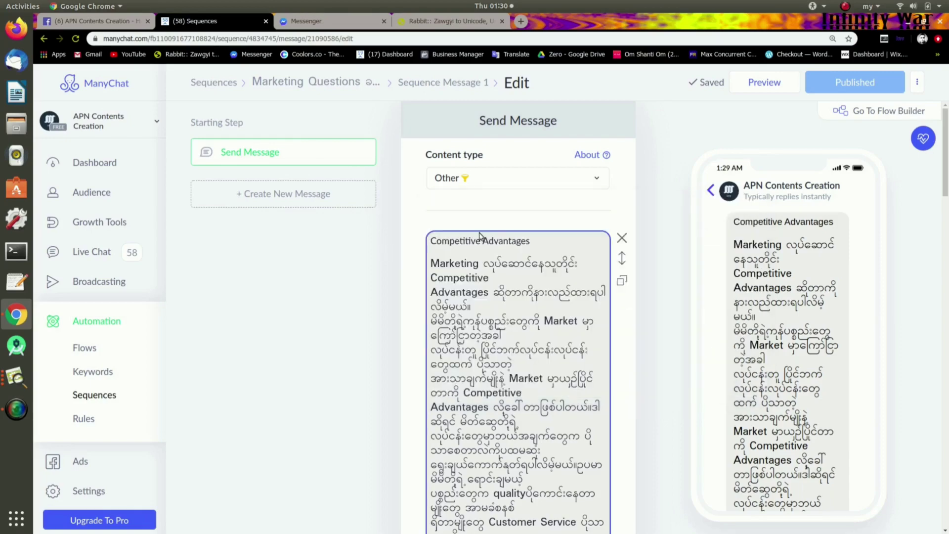
pyautogui.scroll(-12, 478, 233)
pyautogui.scroll(-7, 478, 230)
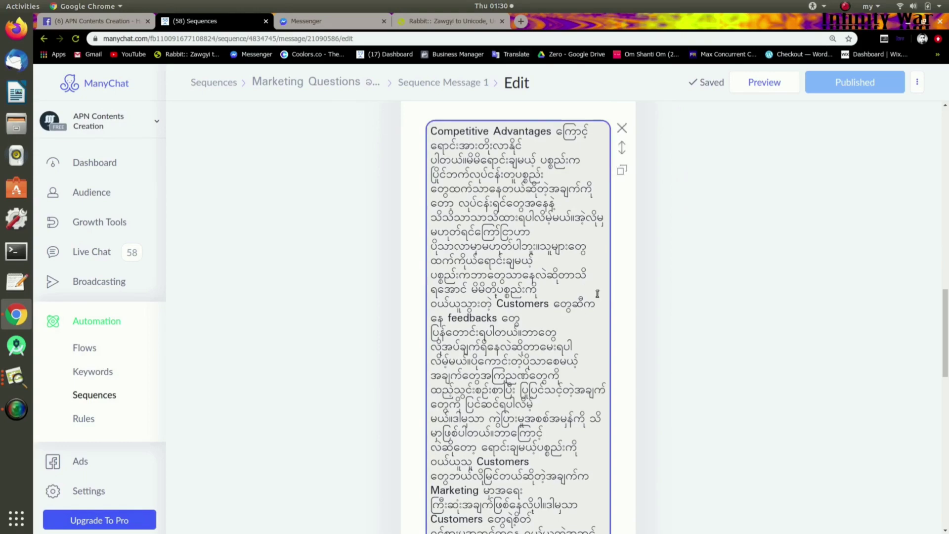
pyautogui.scroll(-10, 504, 383)
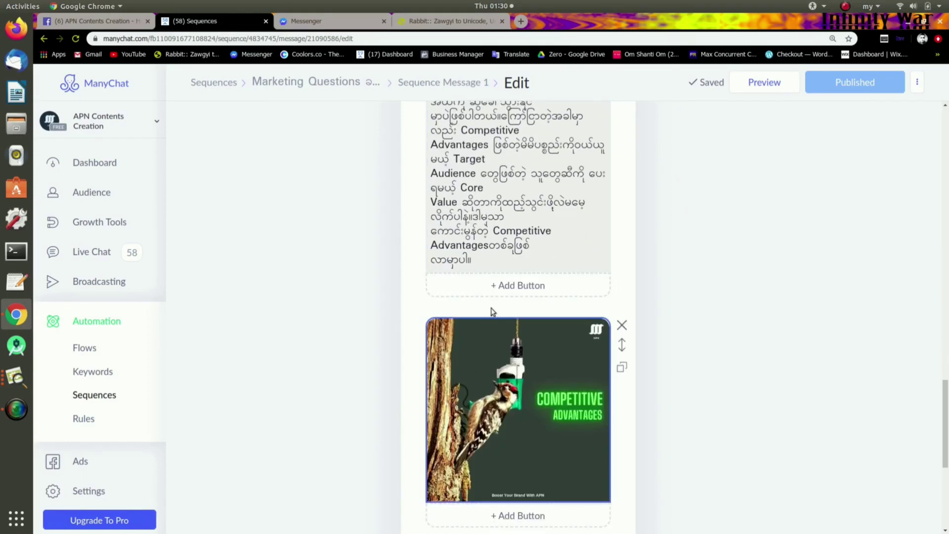
# Step: Return to the Marketing Questions sequence and activate Sequence Message 1
pyautogui.click(445, 83)
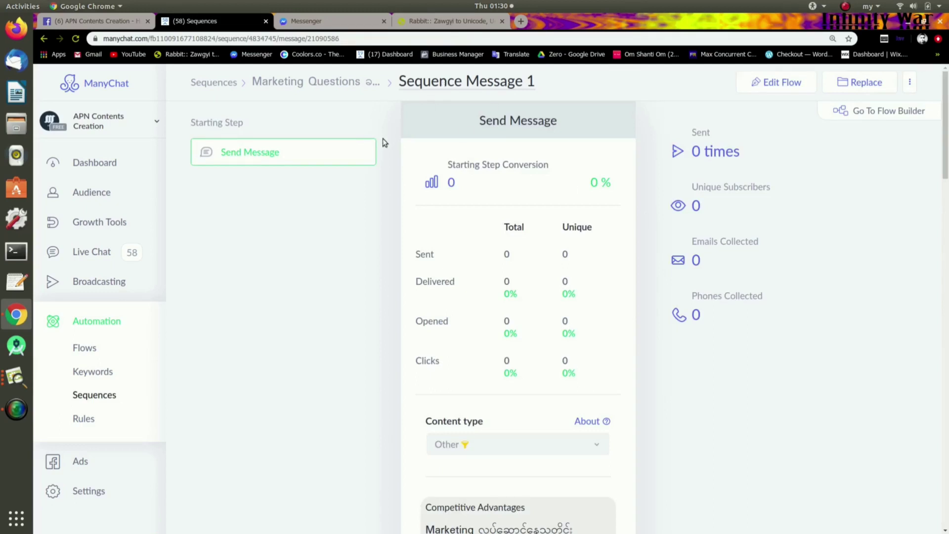
pyautogui.click(331, 83)
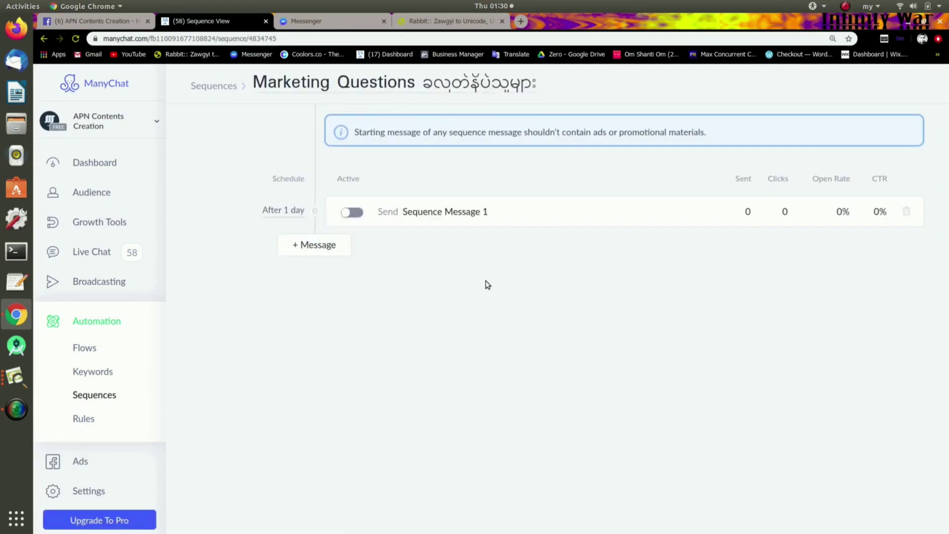
pyautogui.click(352, 213)
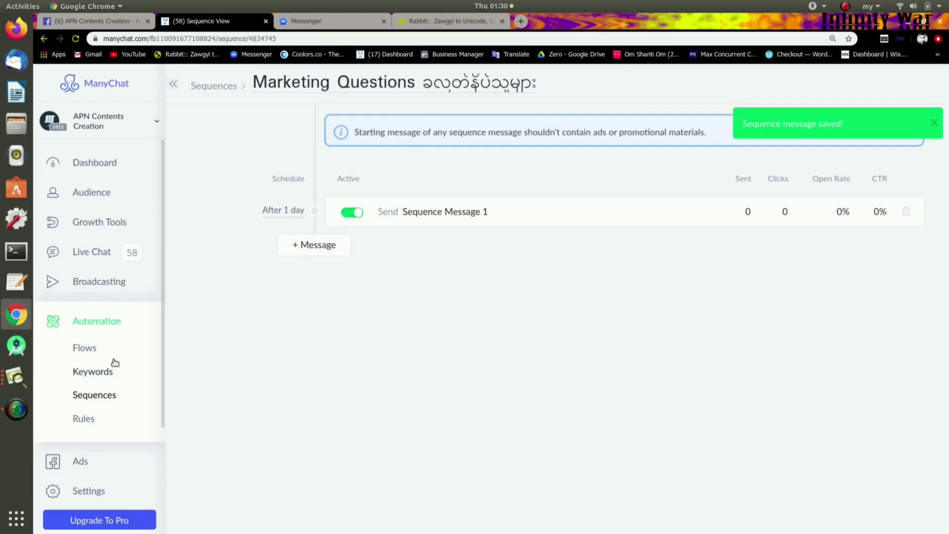
# Step: Find the Welcome Message flow in the flows list and open it for editing
pyautogui.click(95, 352)
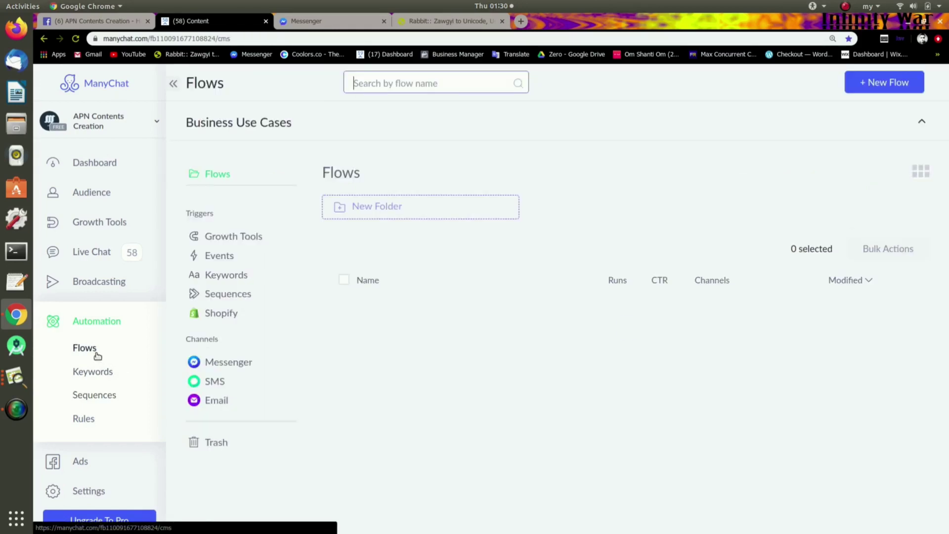
pyautogui.scroll(-5, 433, 376)
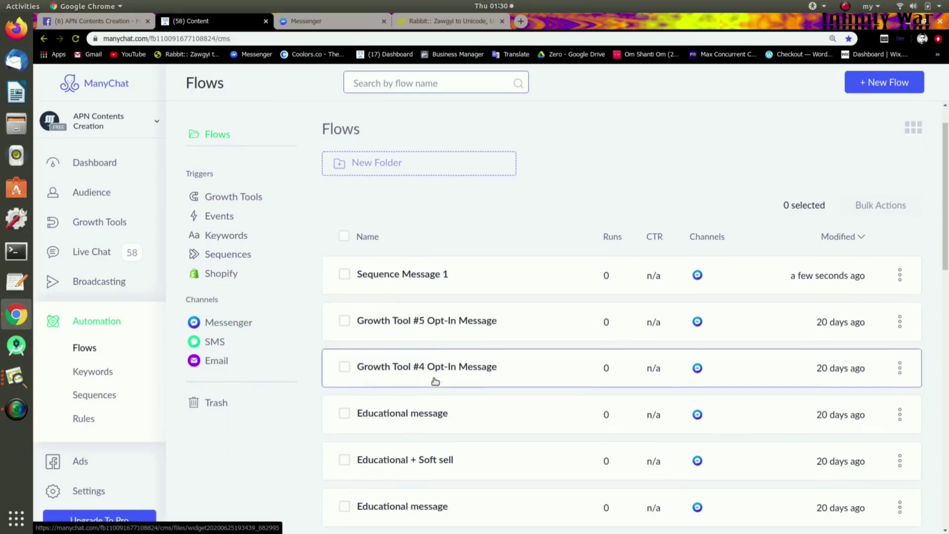
pyautogui.scroll(-2, 424, 309)
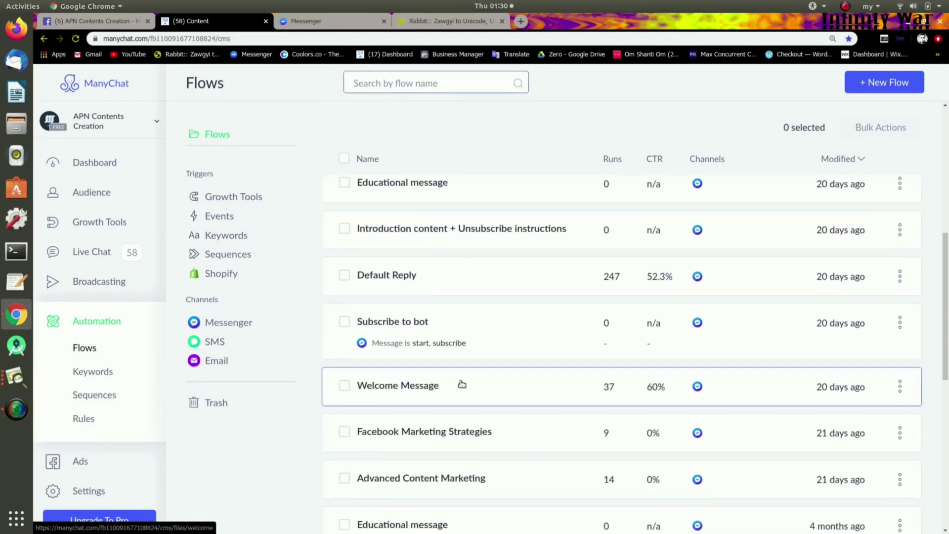
pyautogui.scroll(-2, 451, 332)
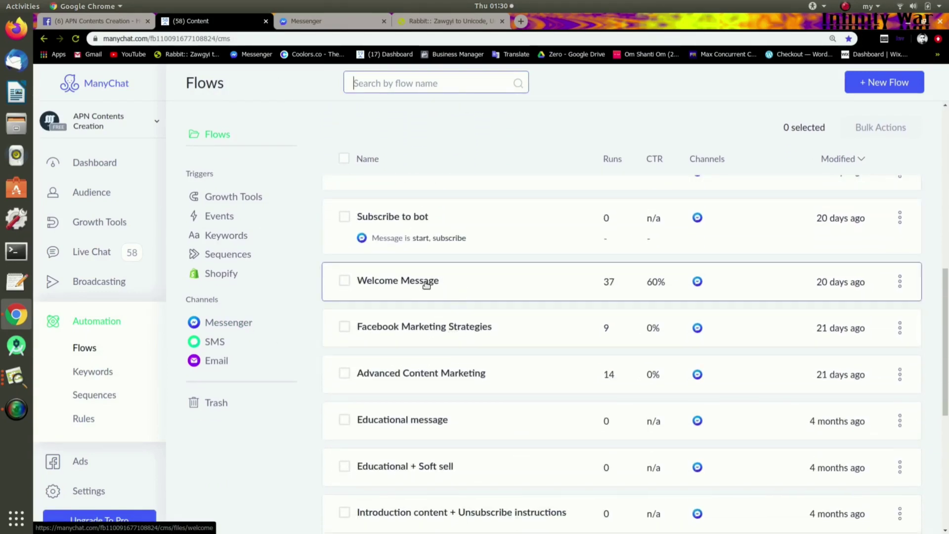
pyautogui.click(477, 287)
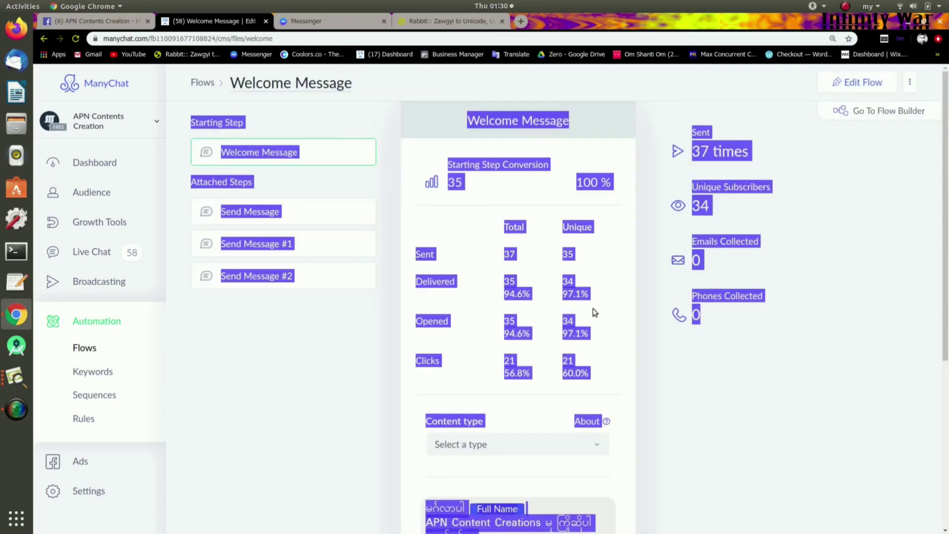
pyautogui.click(851, 82)
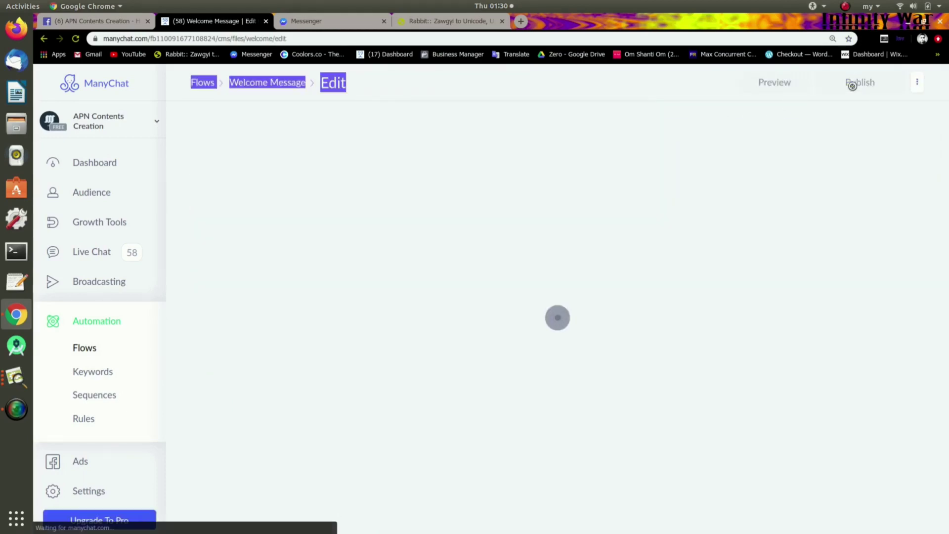
# Step: View the message linked to the Marketing Questions button, and return to editing the Welcome Message flow
pyautogui.scroll(-4, 642, 284)
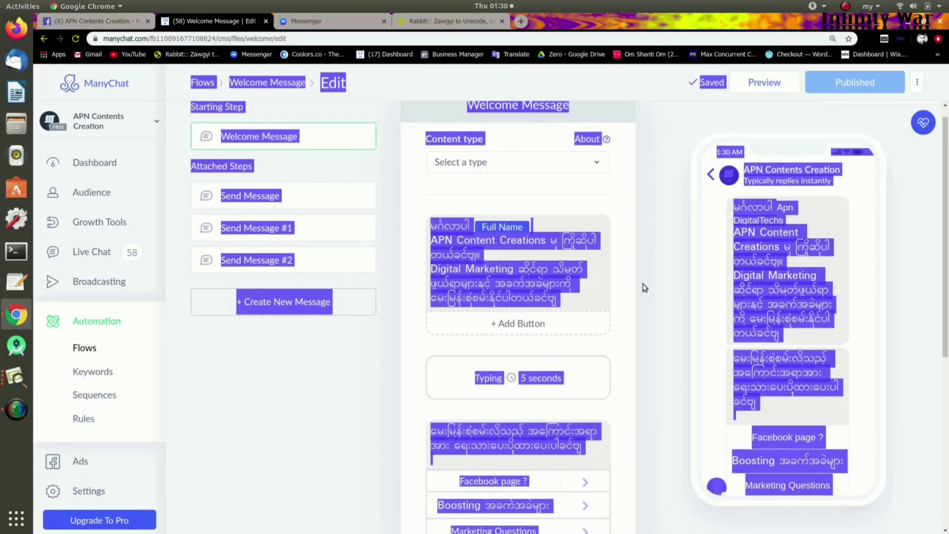
pyautogui.scroll(-2, 641, 281)
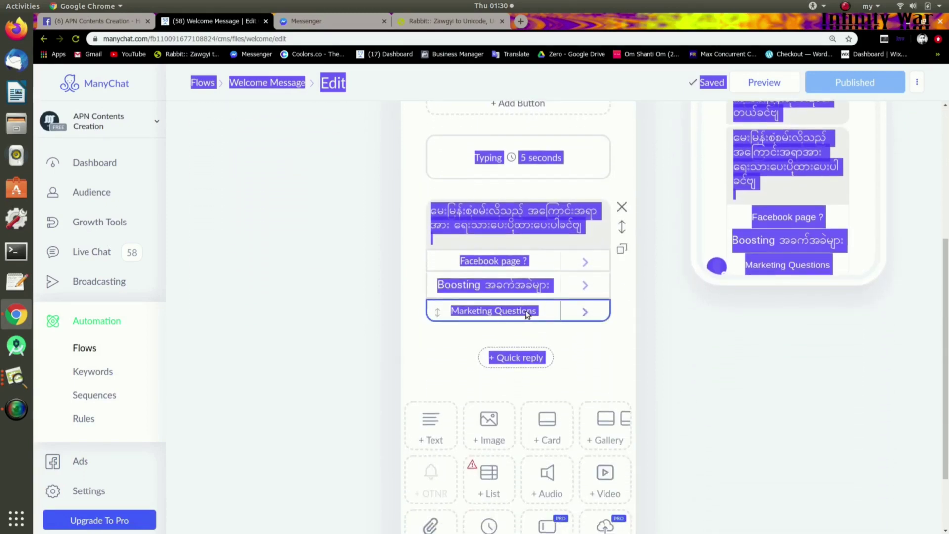
pyautogui.click(687, 351)
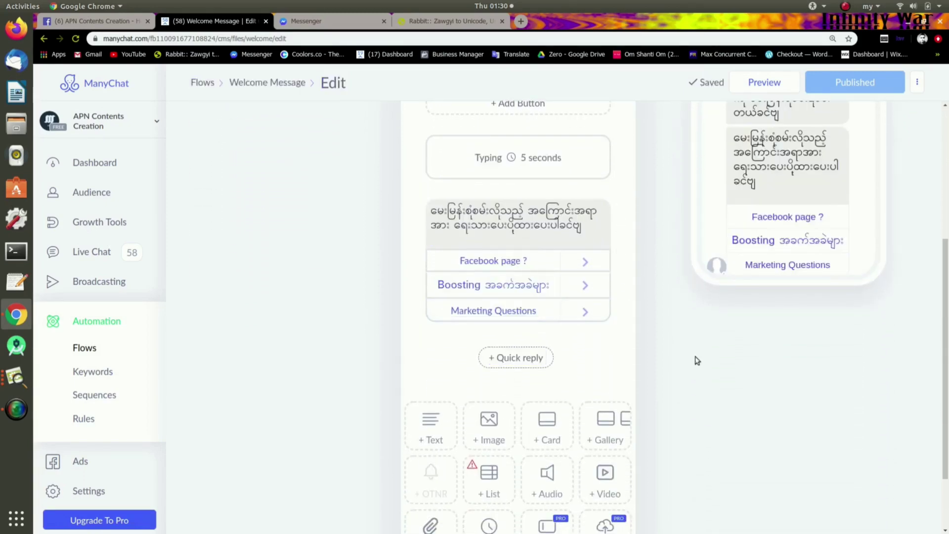
pyautogui.click(586, 313)
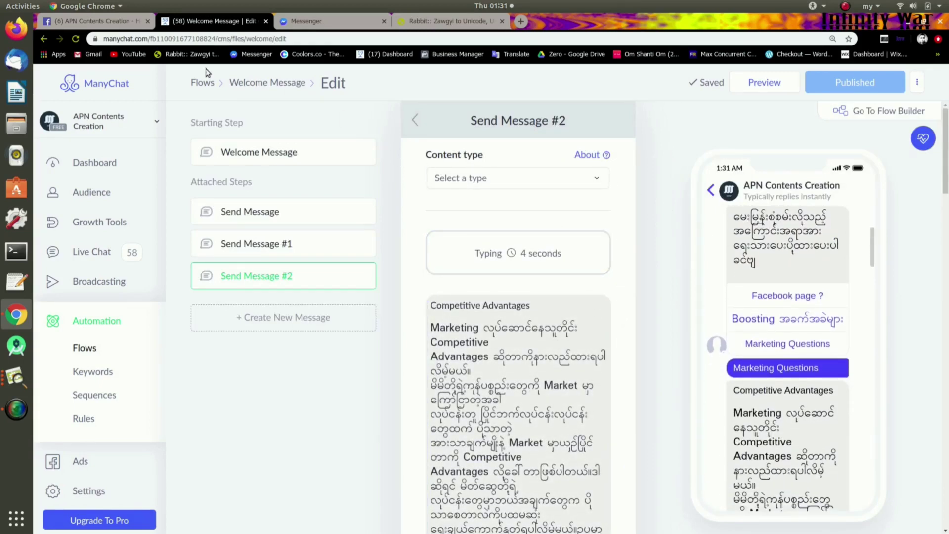
pyautogui.click(267, 83)
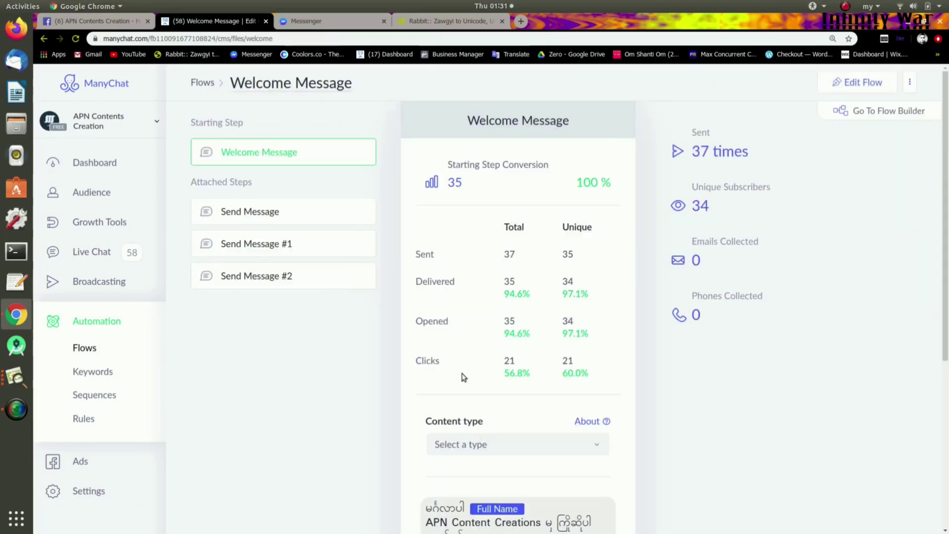
pyautogui.click(868, 83)
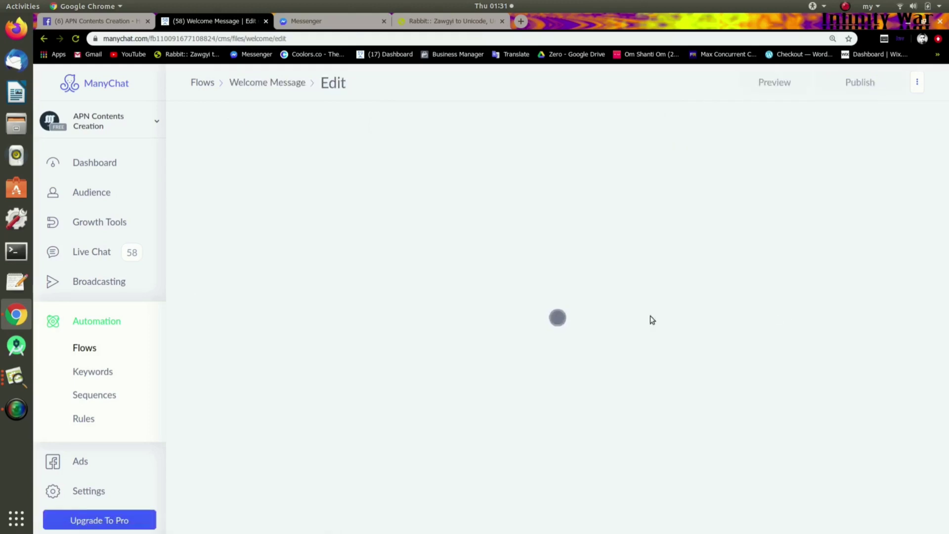
# Step: Add a Subscribe to Sequence action to the Marketing Questions button in the Welcome Message flow
pyautogui.scroll(-4, 460, 320)
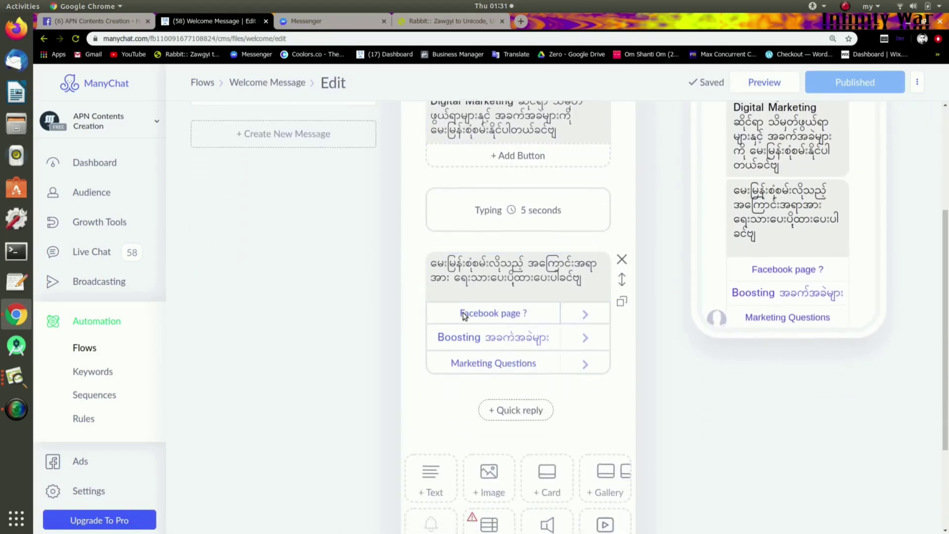
pyautogui.click(467, 337)
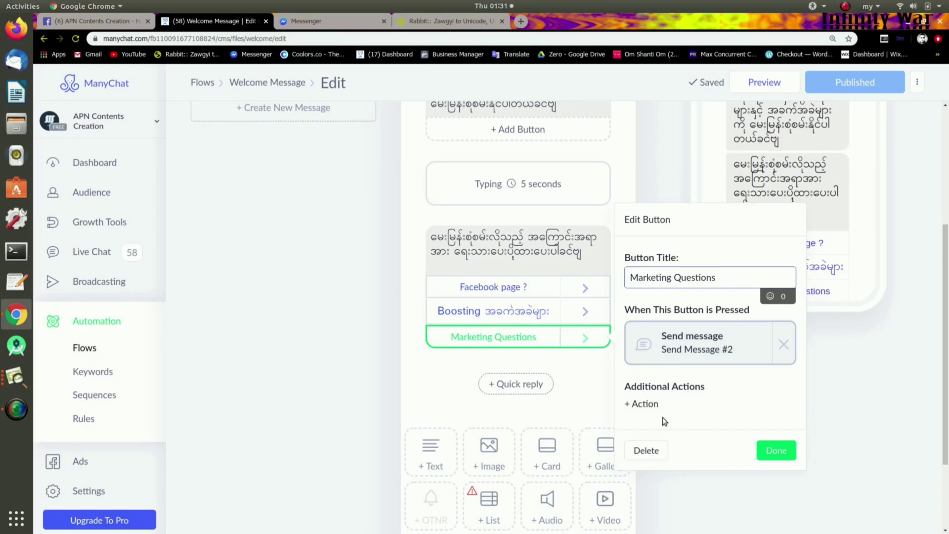
pyautogui.click(643, 405)
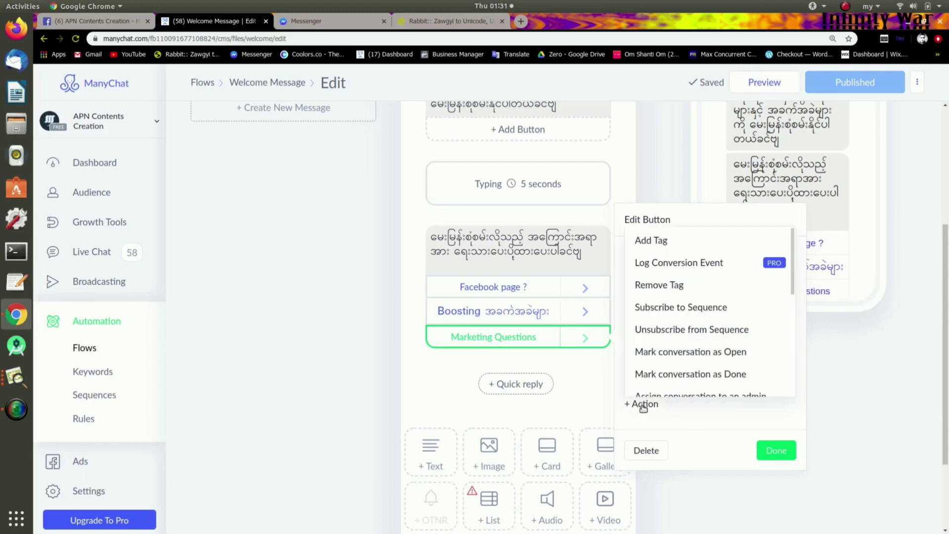
pyautogui.scroll(-5, 693, 358)
pyautogui.scroll(3, 731, 346)
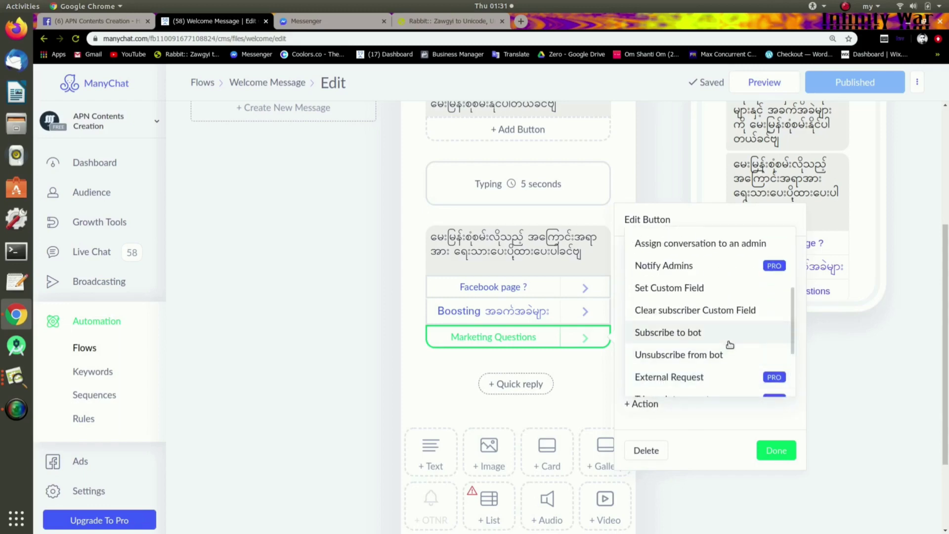
pyautogui.scroll(3, 730, 345)
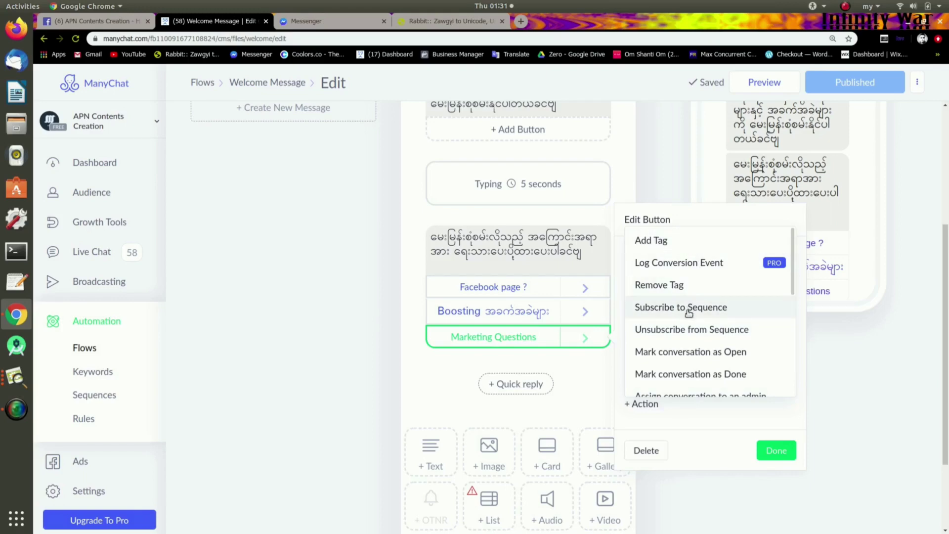
pyautogui.scroll(-2, 689, 314)
pyautogui.scroll(1, 686, 304)
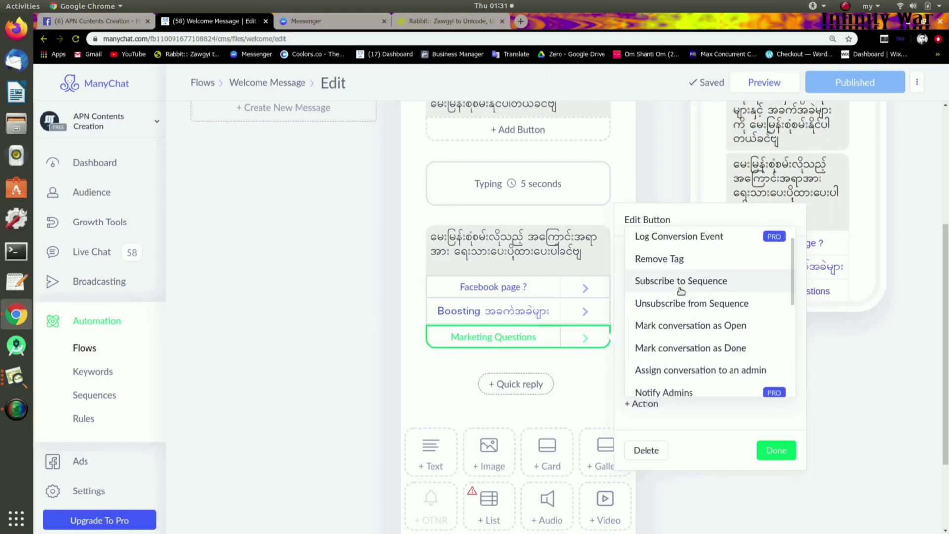
pyautogui.scroll(1, 681, 290)
pyautogui.click(685, 311)
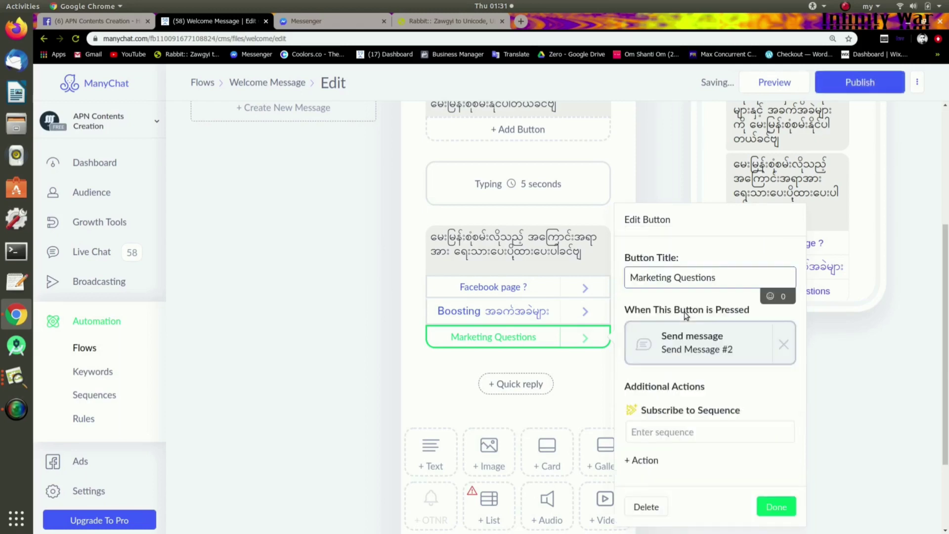
# Step: Set the button's subscription action to the "Marketing Questions ခလုတ်နှိပ်သူများ" sequence and finish editing the button
pyautogui.click(681, 404)
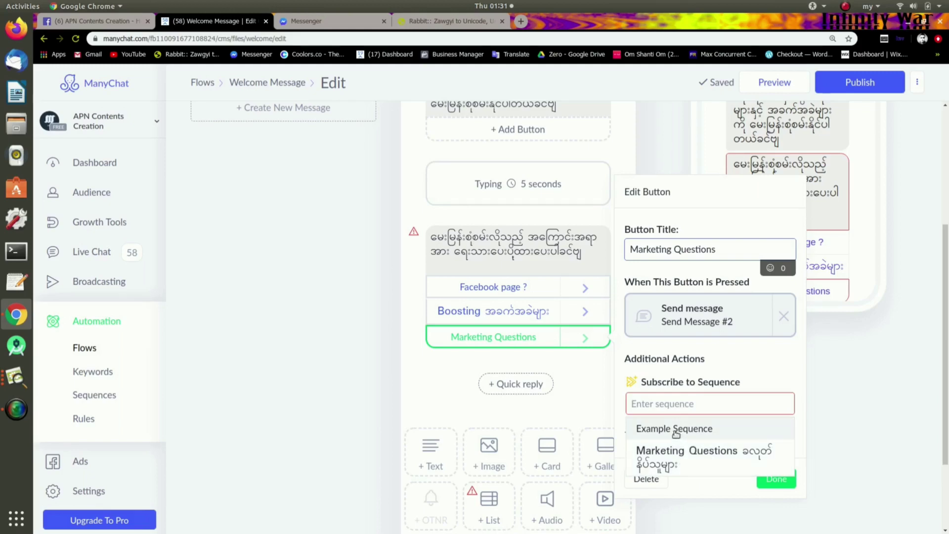
pyautogui.click(726, 462)
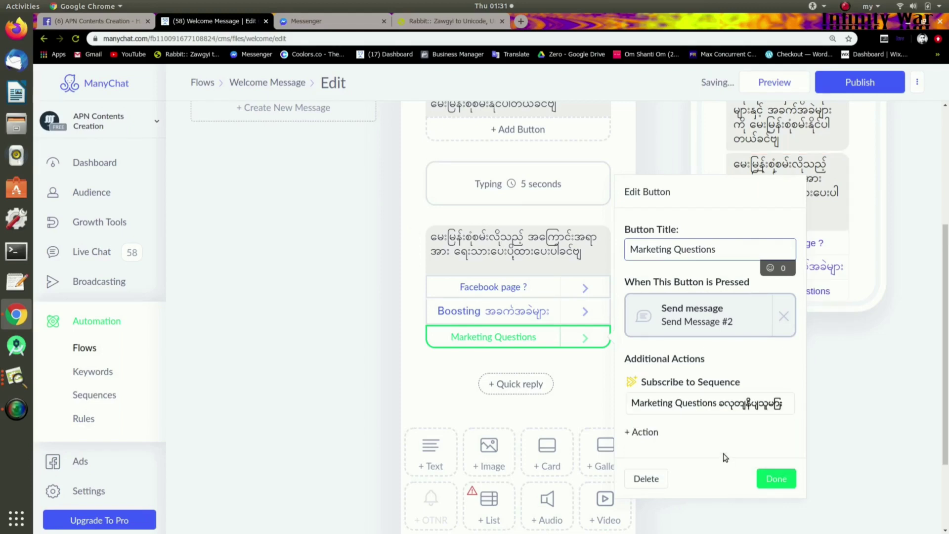
pyautogui.click(776, 478)
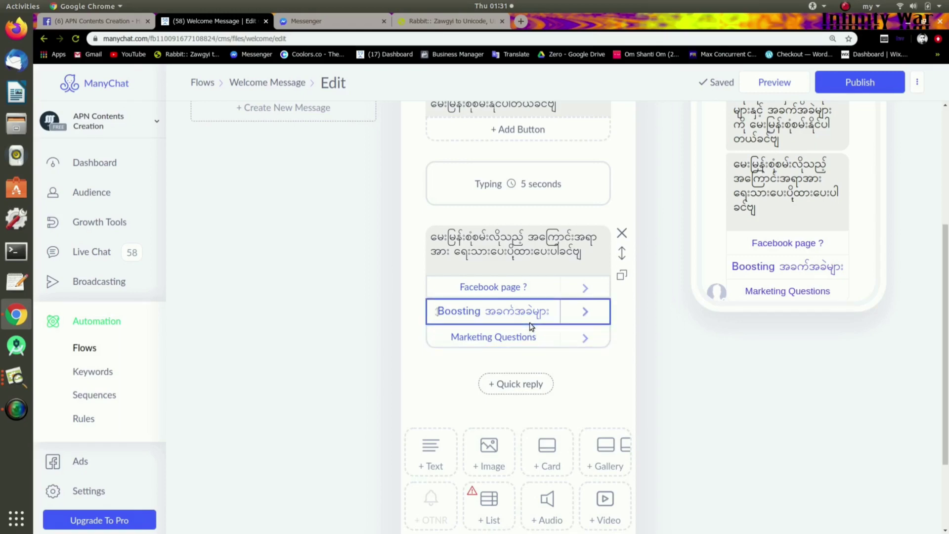
# Step: Publish the updated Welcome Message flow and review its message blocks and buttons
pyautogui.click(858, 83)
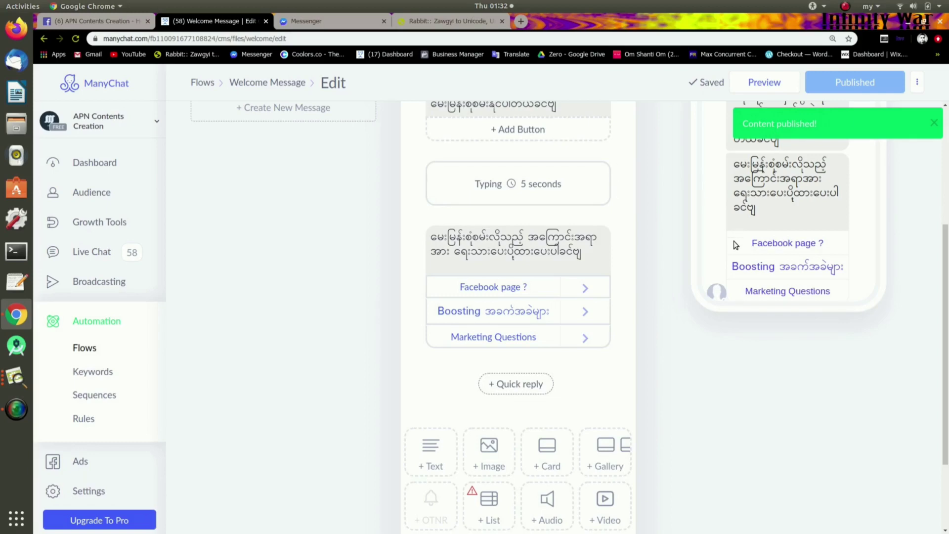
pyautogui.scroll(3, 655, 408)
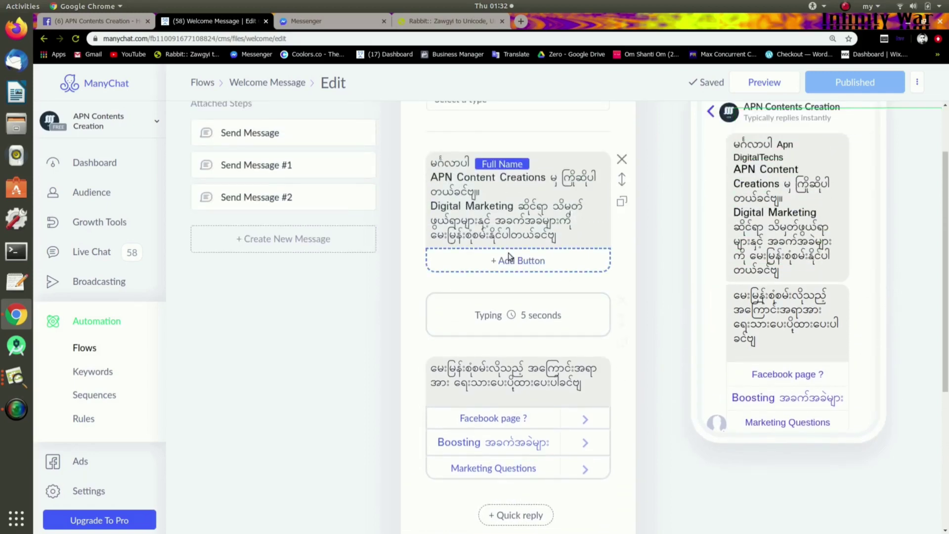
pyautogui.scroll(-3, 536, 261)
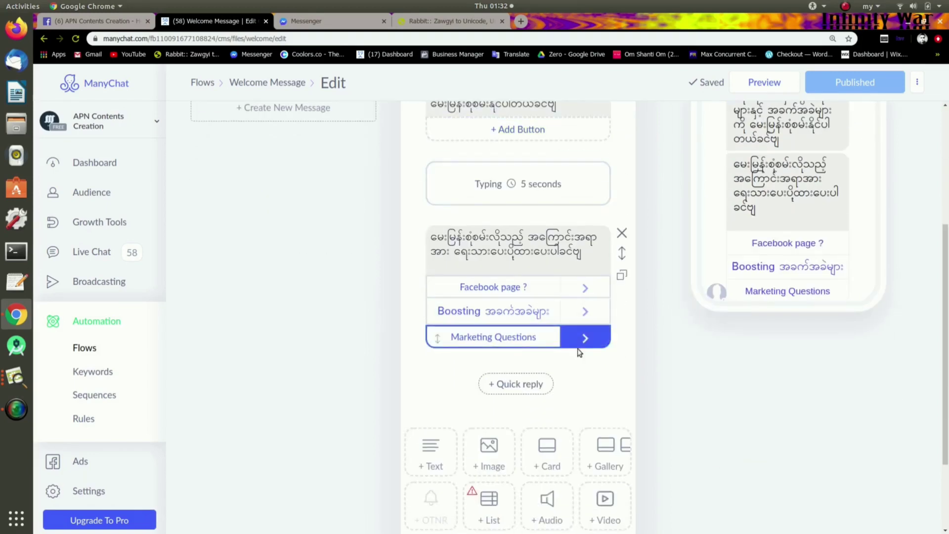